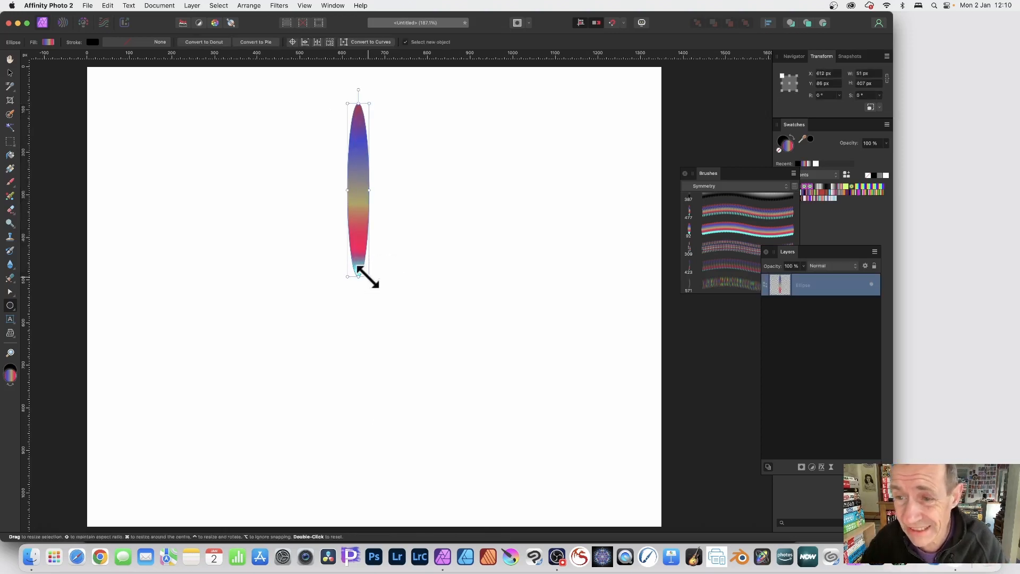
drag(796, 125, 663, 102)
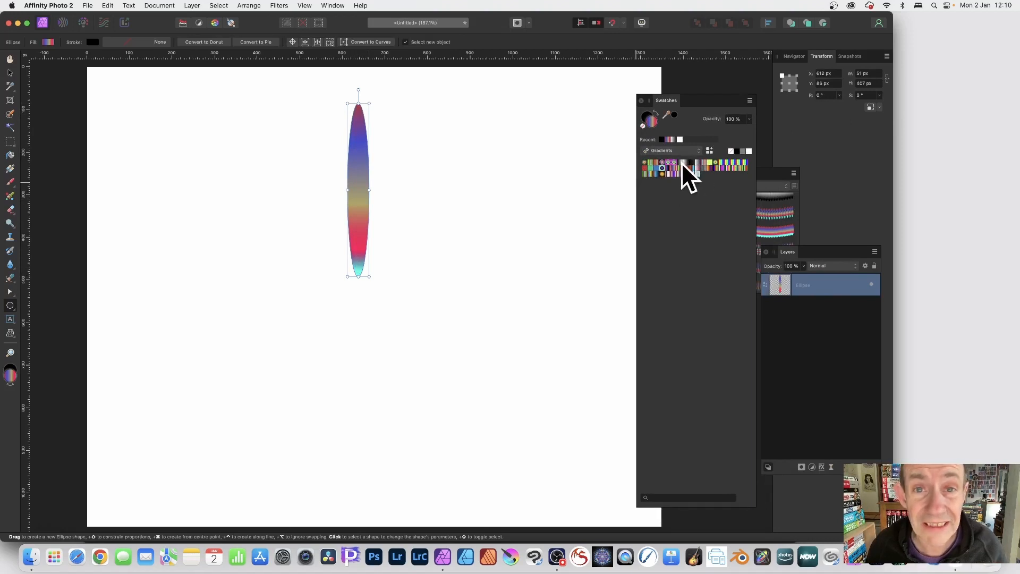
drag(666, 105, 828, 176)
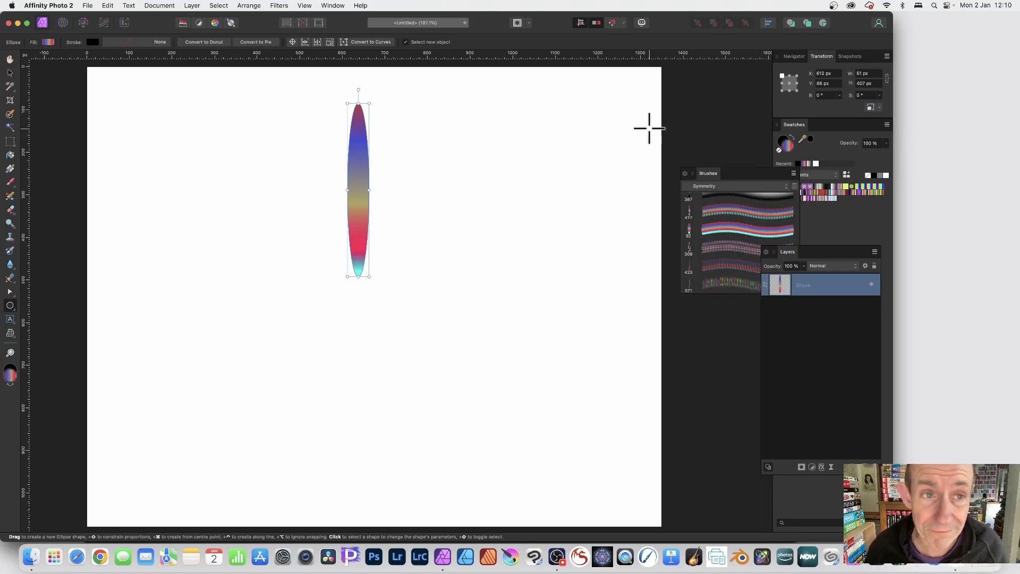
Step: Bend the gradient ellipse's right edge inward with a Mesh Warp distortion and apply it
click(279, 5)
mouse_move(276, 35)
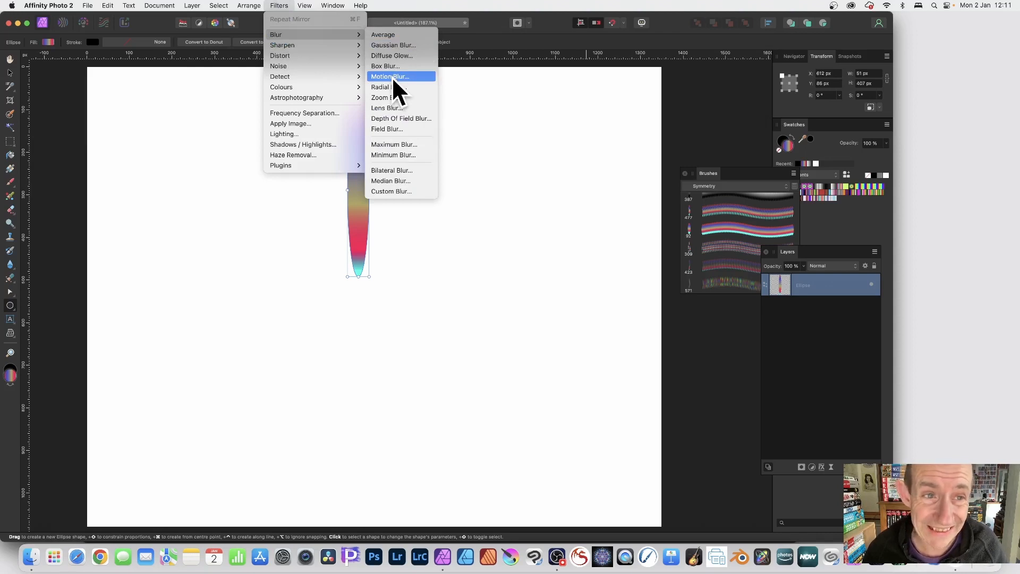
mouse_move(312, 75)
mouse_move(305, 56)
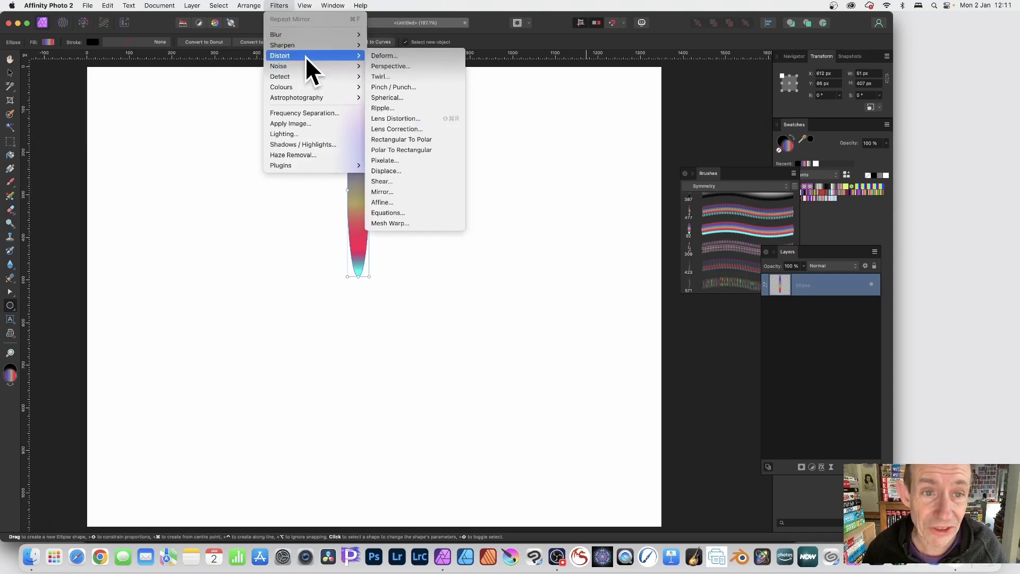
click(390, 223)
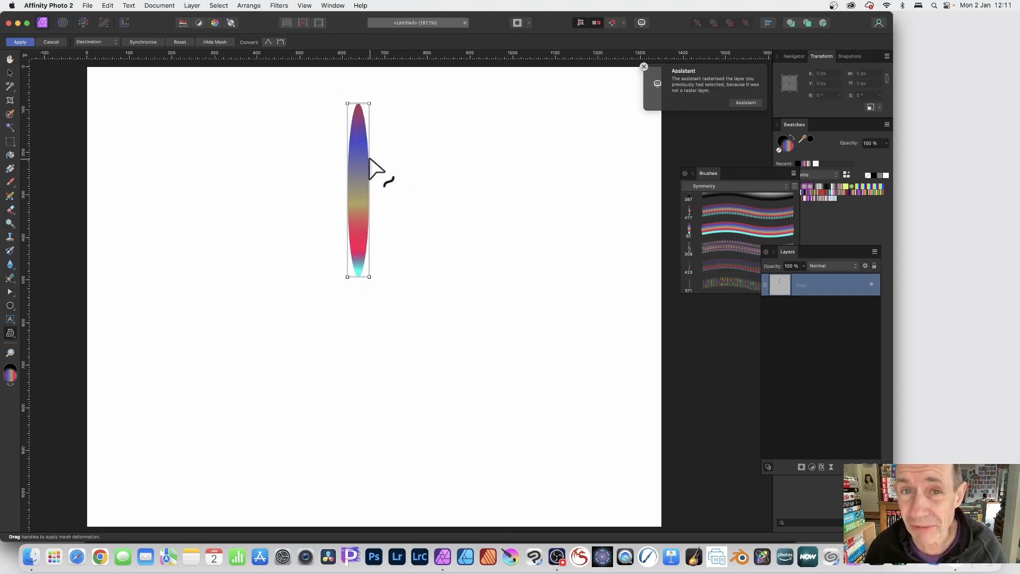
drag(374, 159, 352, 165)
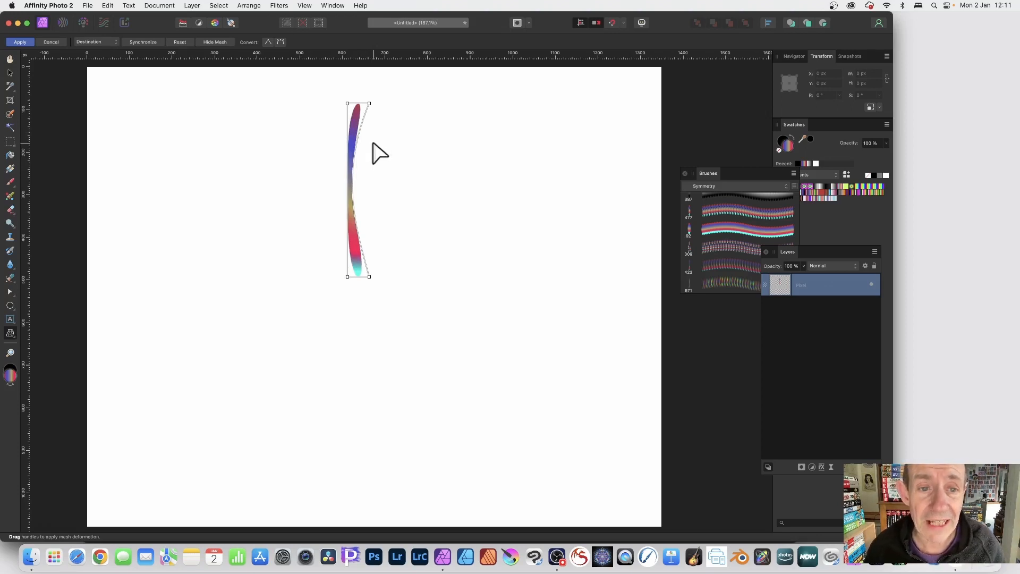
click(18, 41)
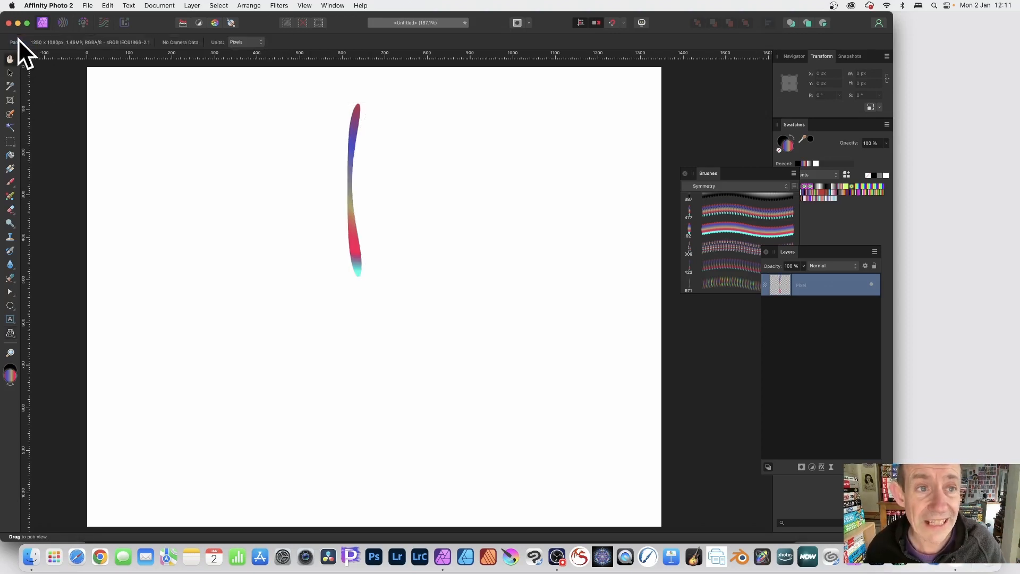
Step: Apply a vertical Motion Blur with a radius of 43 px to the warped shape
click(281, 6)
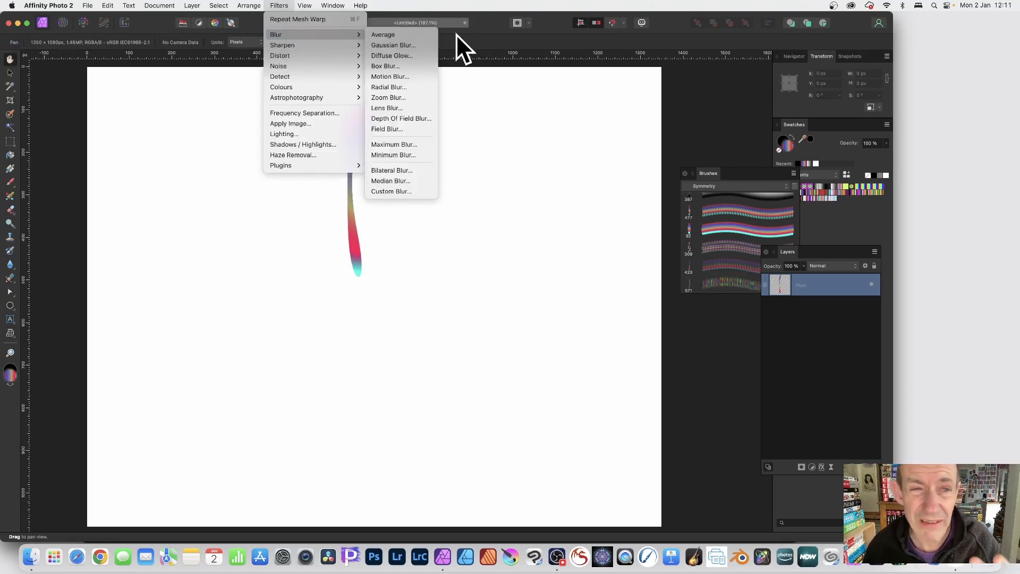
click(406, 76)
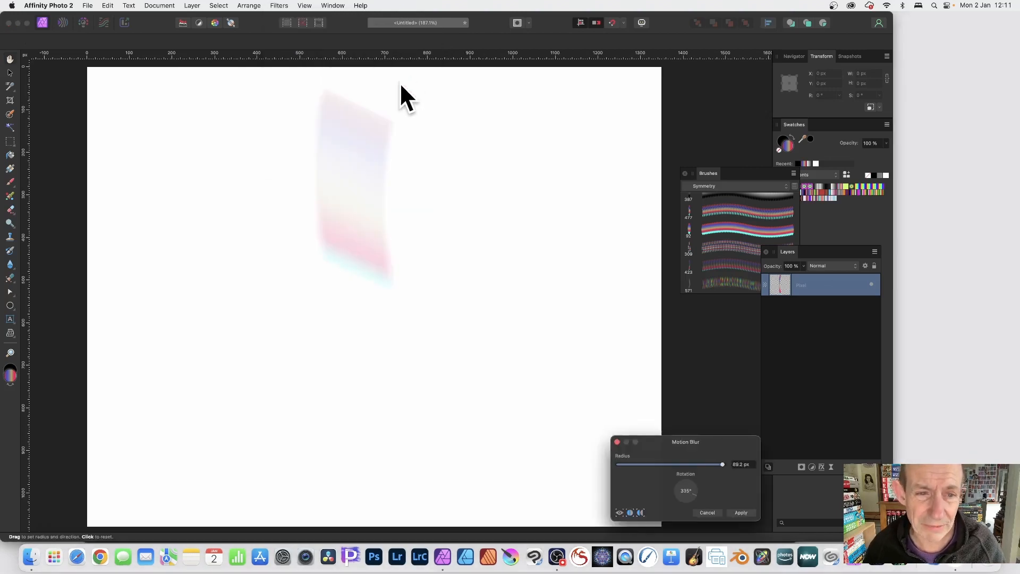
mouse_move(372, 177)
mouse_down()
mouse_move(364, 196)
mouse_move(371, 191)
mouse_up()
drag(700, 448, 466, 146)
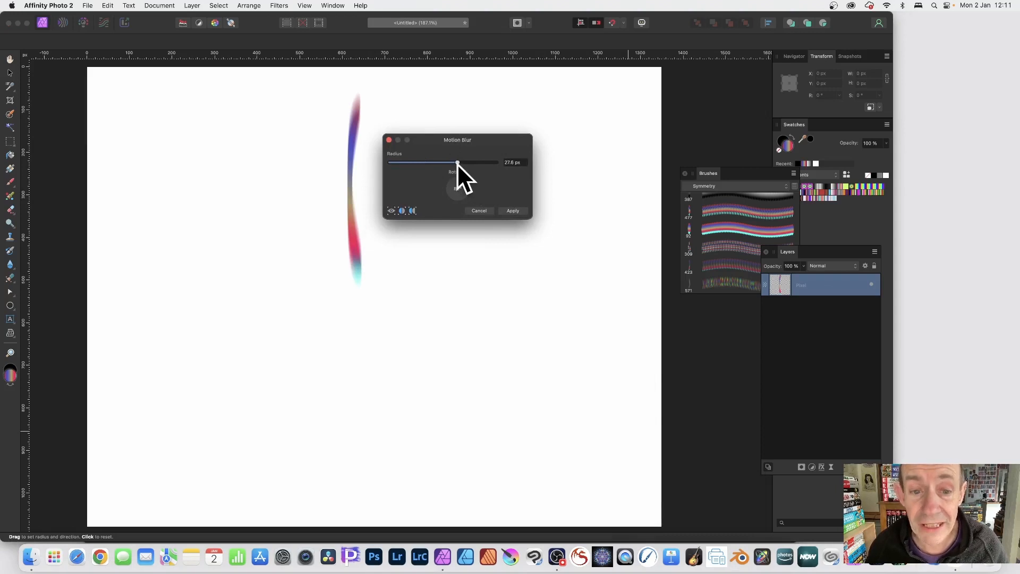
drag(351, 116, 368, 269)
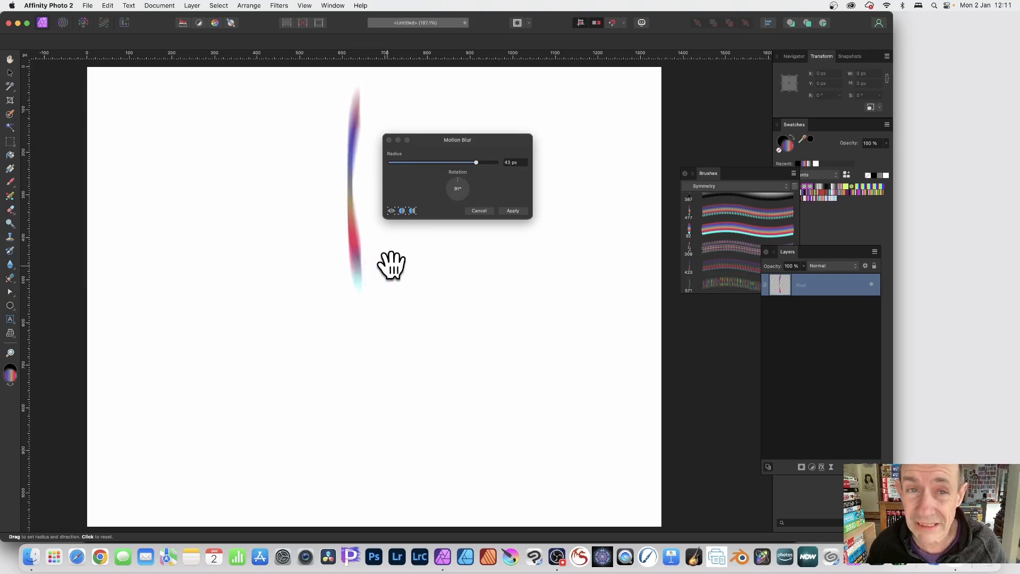
click(517, 210)
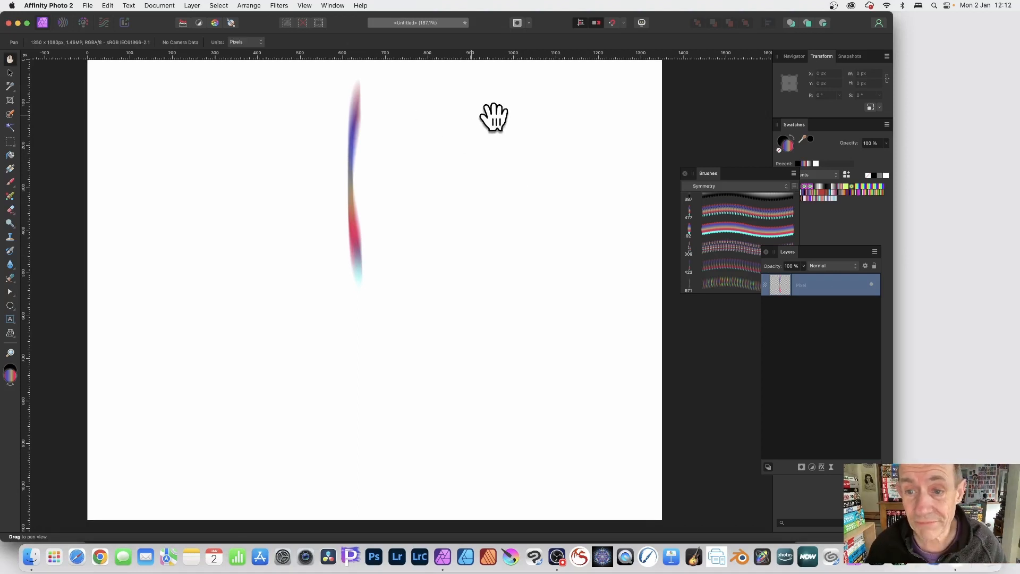
Step: Create a new brush in the Symmetry category from the blurred shape, and delete the shape's layer from the canvas
mouse_move(712, 170)
mouse_down()
mouse_move(617, 132)
mouse_move(474, 103)
mouse_up()
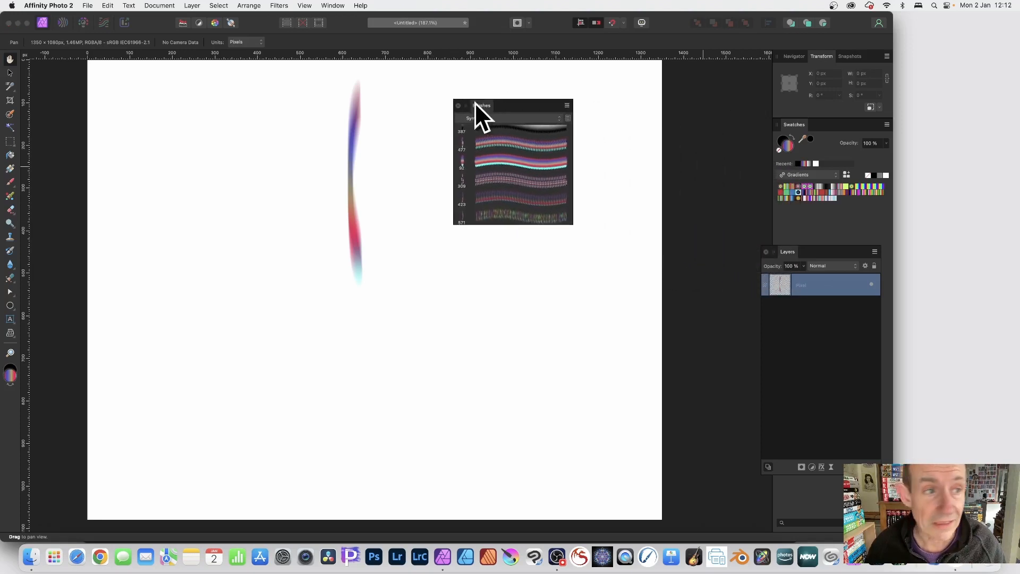
click(10, 73)
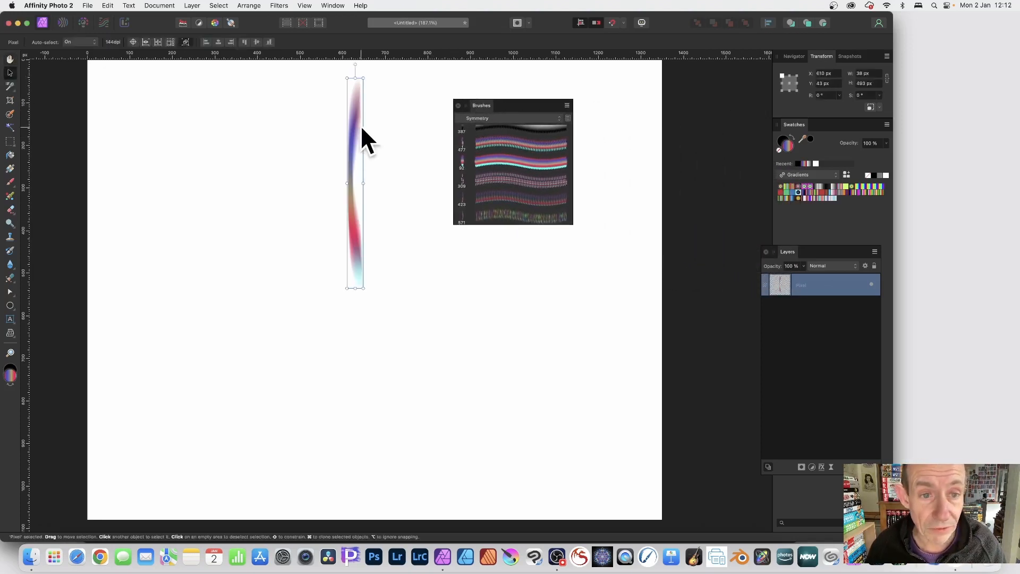
drag(360, 125, 356, 143)
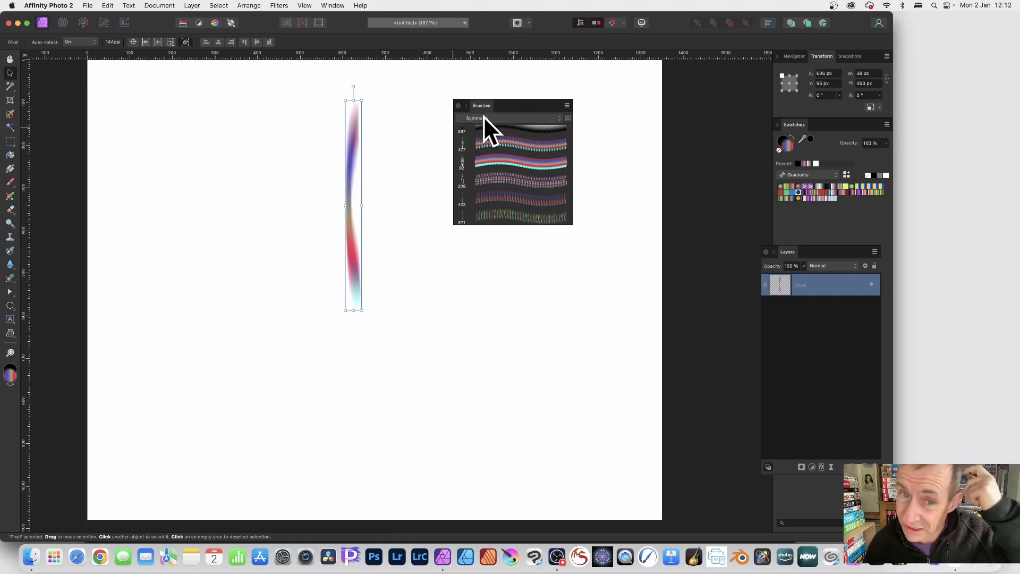
scroll(522, 128, down, 1)
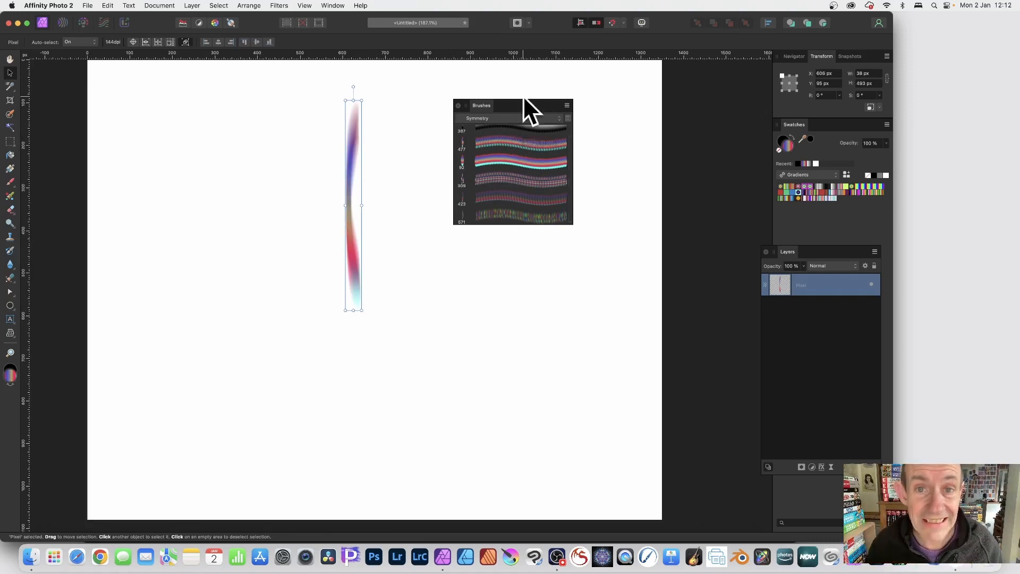
click(567, 106)
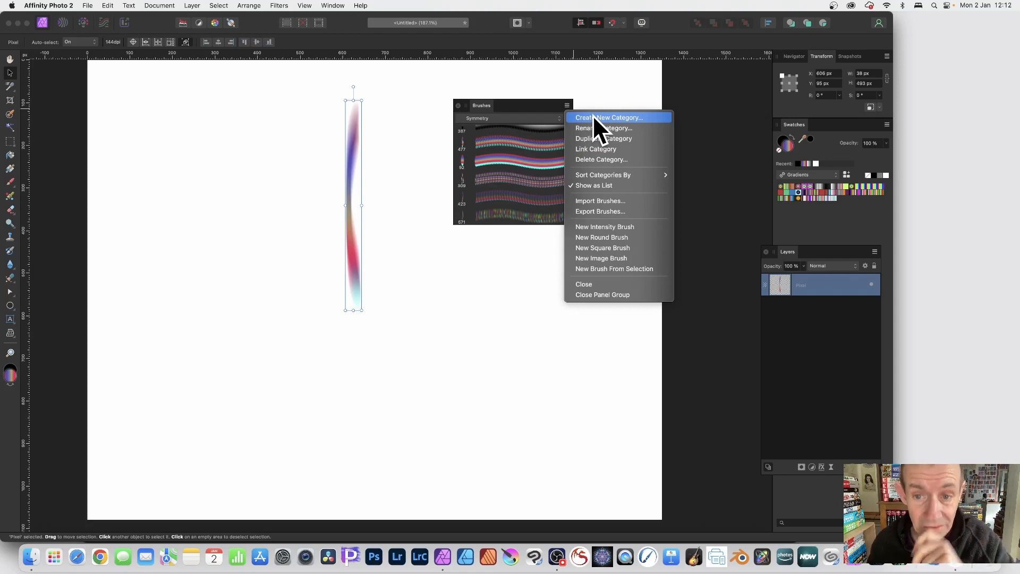
click(604, 269)
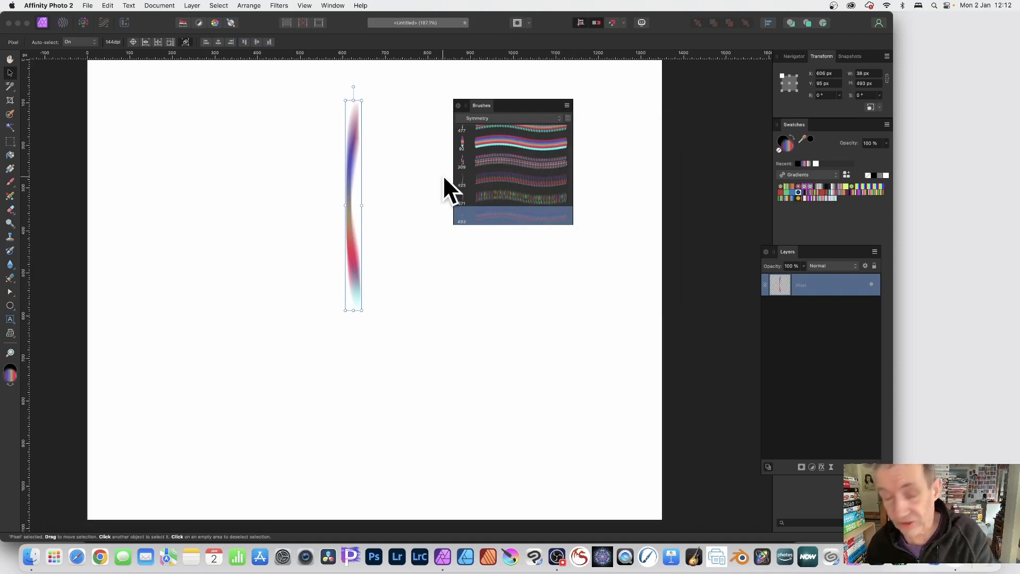
key(Delete)
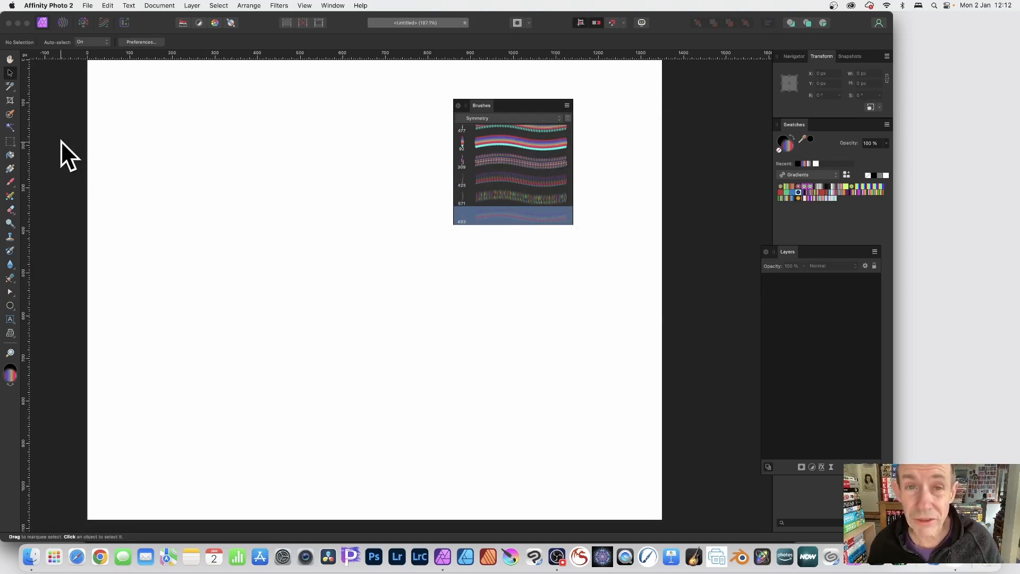
Step: Select the newly created brush at the end of the Symmetry category and check its dynamics settings
click(10, 181)
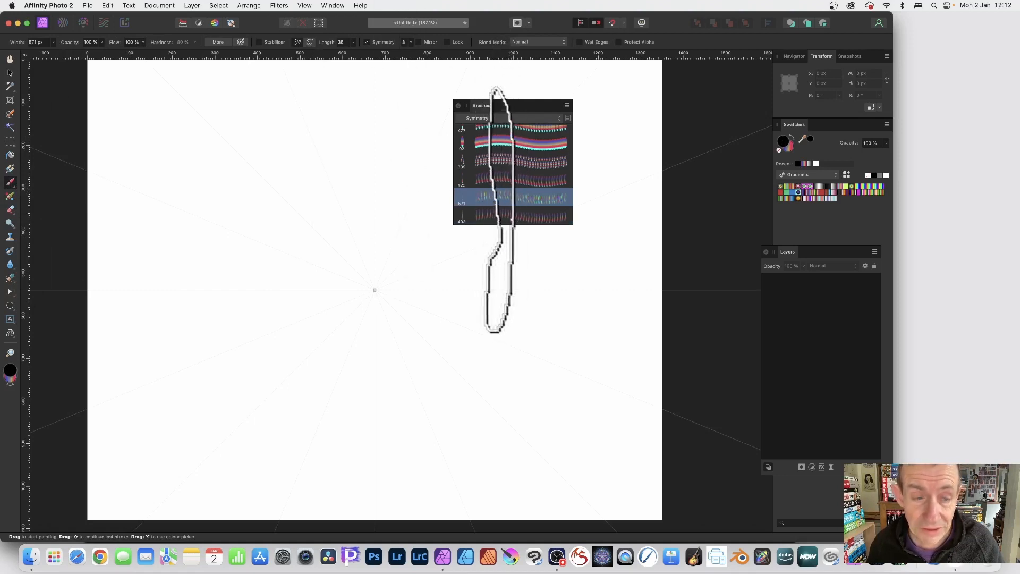
click(9, 72)
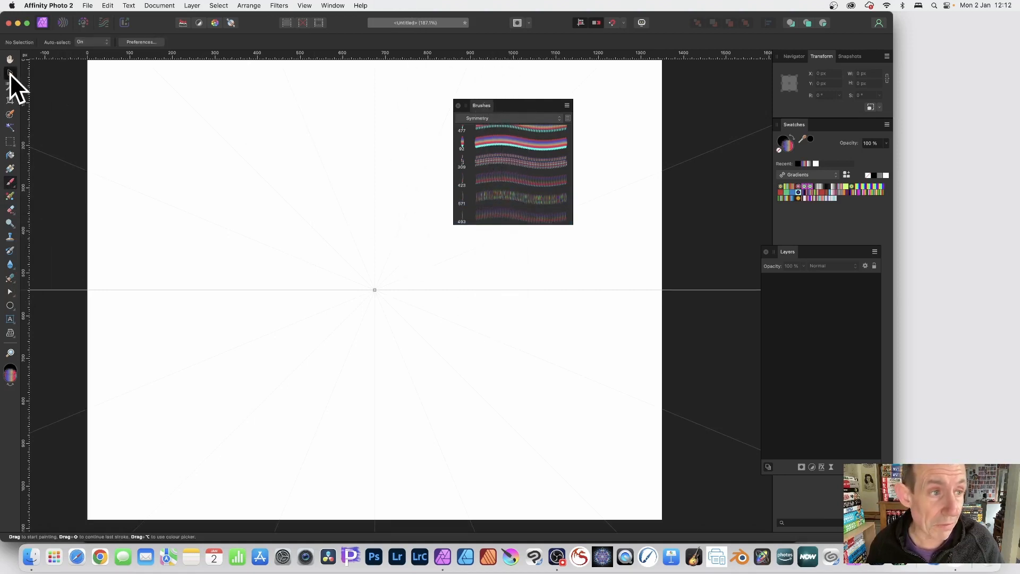
click(521, 216)
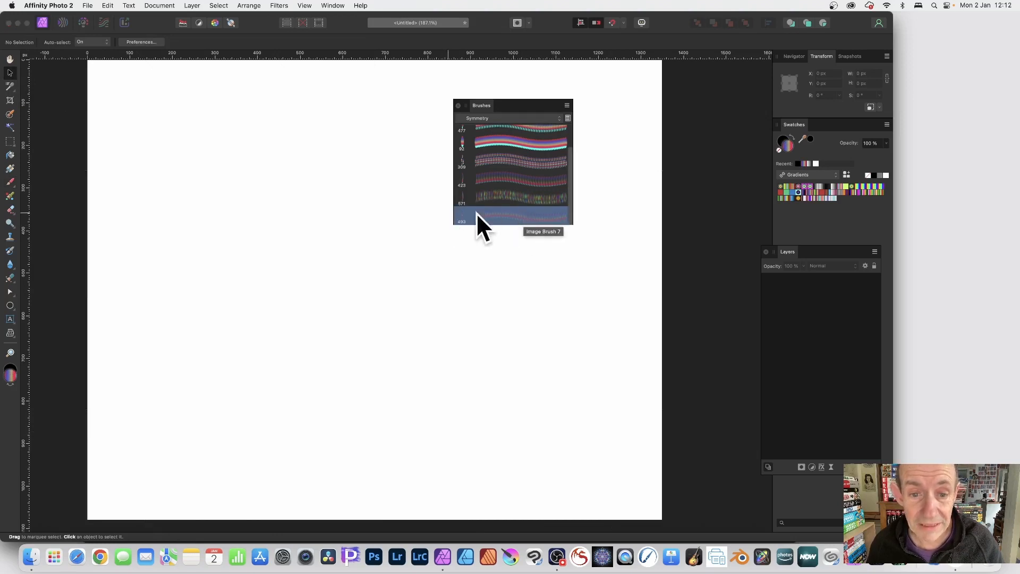
double_click(515, 215)
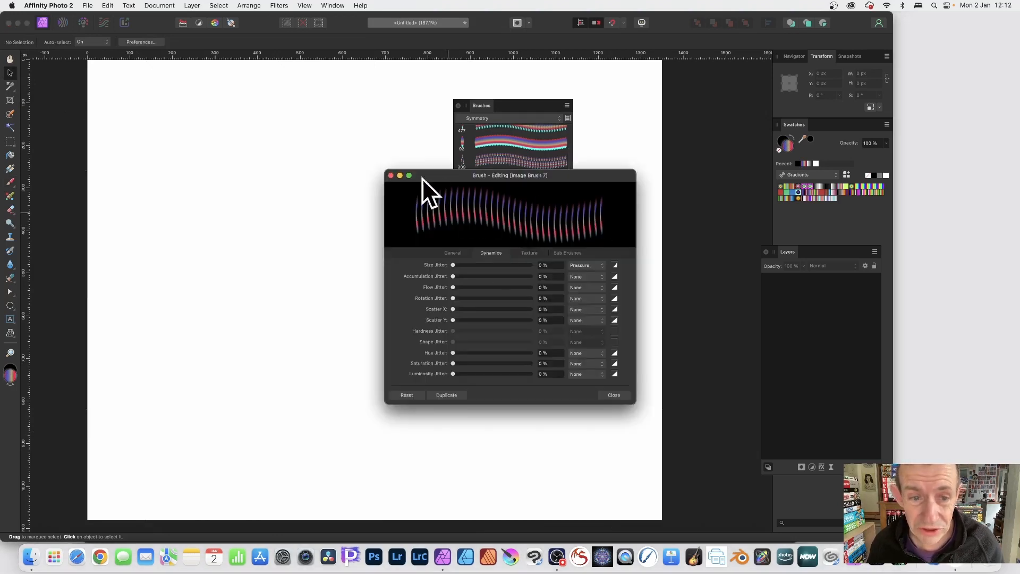
click(391, 175)
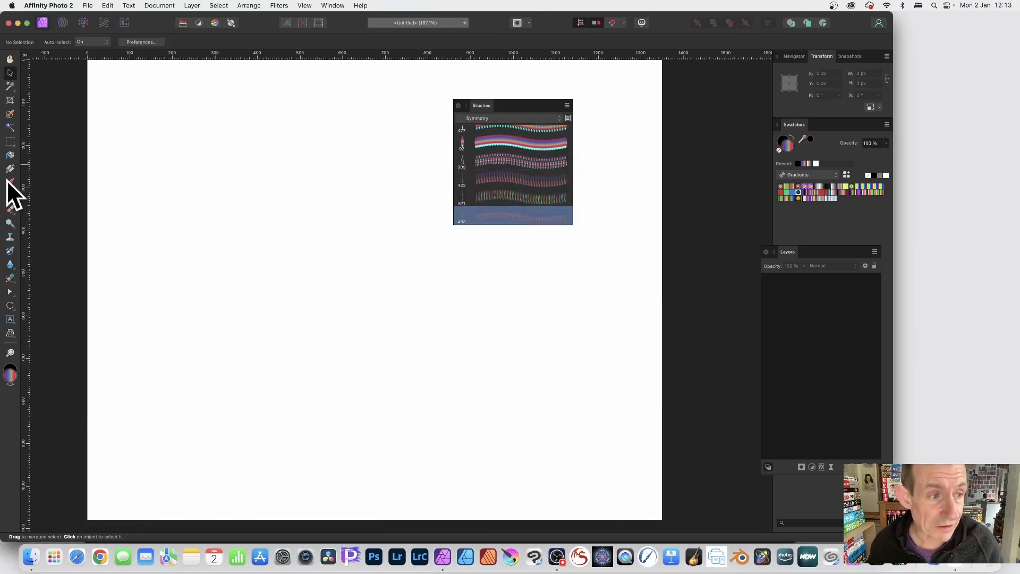
Step: Set the paint brush width to 430 px for the new brush
click(9, 182)
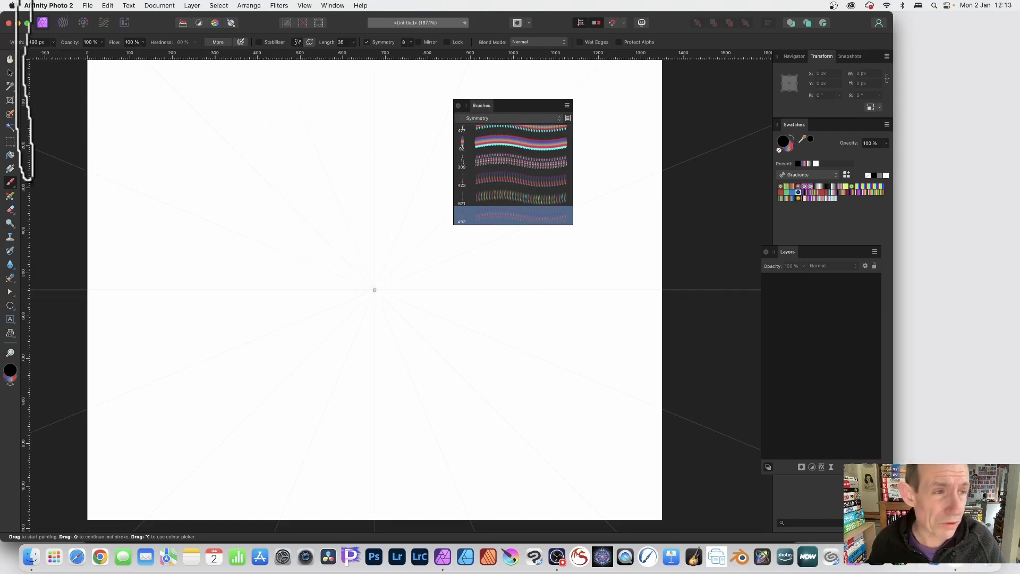
click(54, 43)
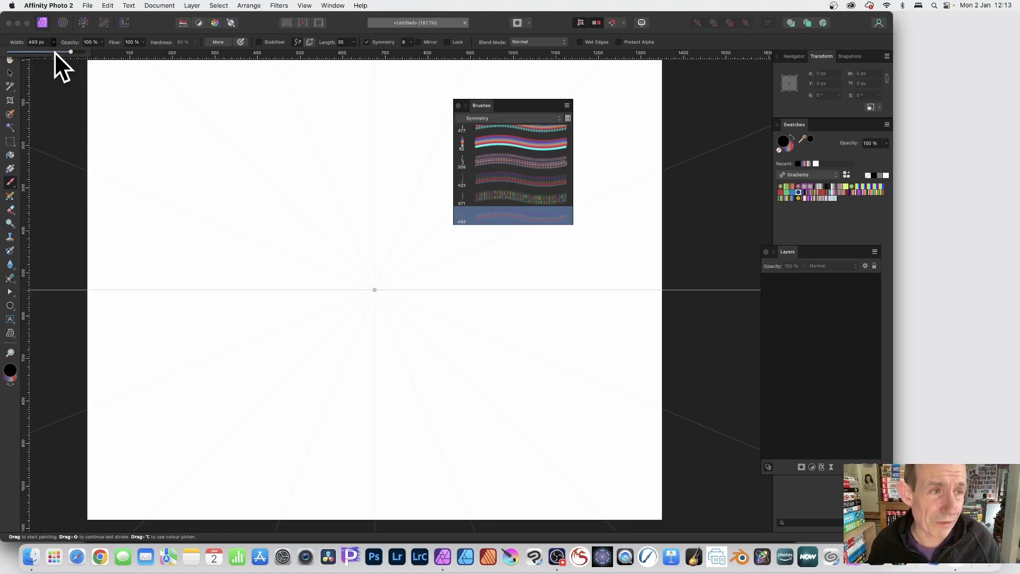
drag(71, 52, 70, 51)
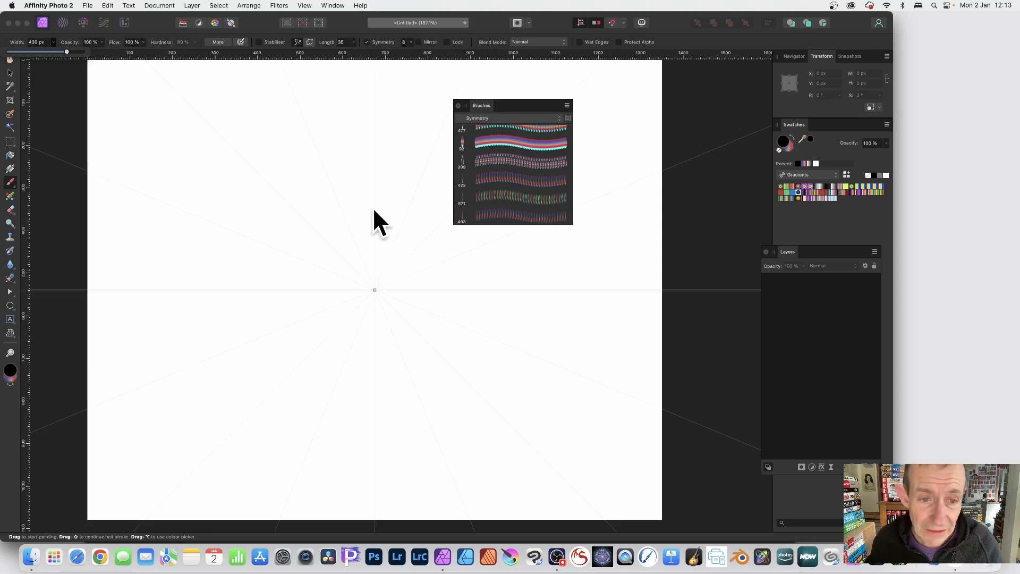
Step: Try stamping the symmetric brush at different distances from the symmetry centre, removing each trial from the canvas
mouse_move(374, 220)
mouse_down()
mouse_move(377, 108)
mouse_move(405, 197)
mouse_move(497, 181)
mouse_move(352, 186)
mouse_move(350, 174)
mouse_move(207, 91)
mouse_up()
drag(213, 170, 277, 162)
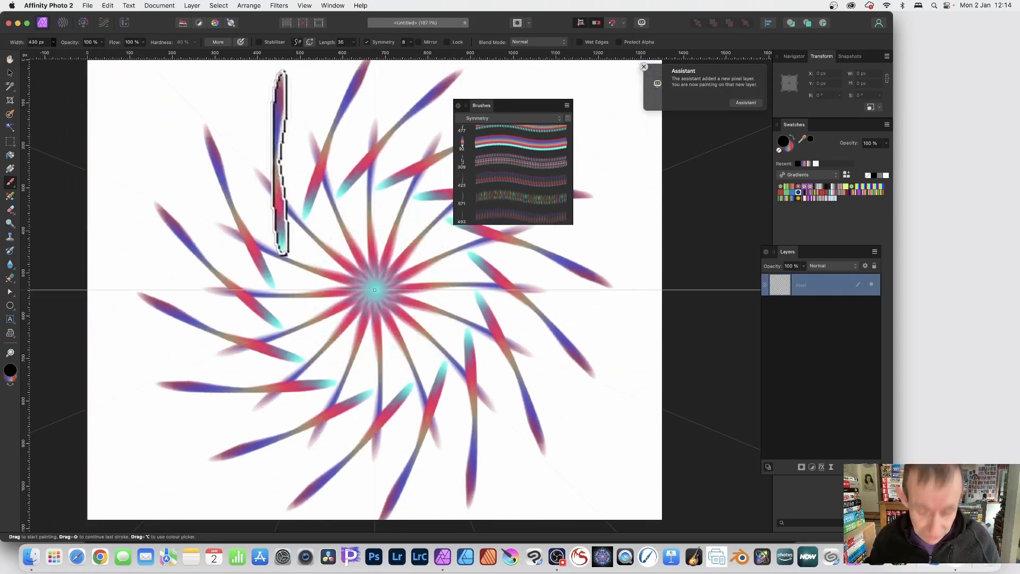
key(Delete)
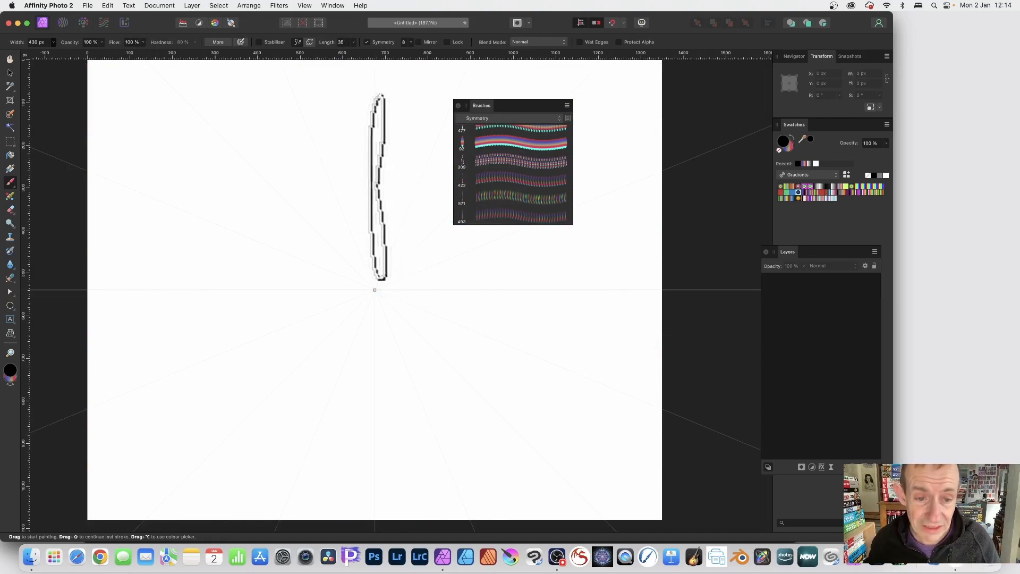
click(375, 182)
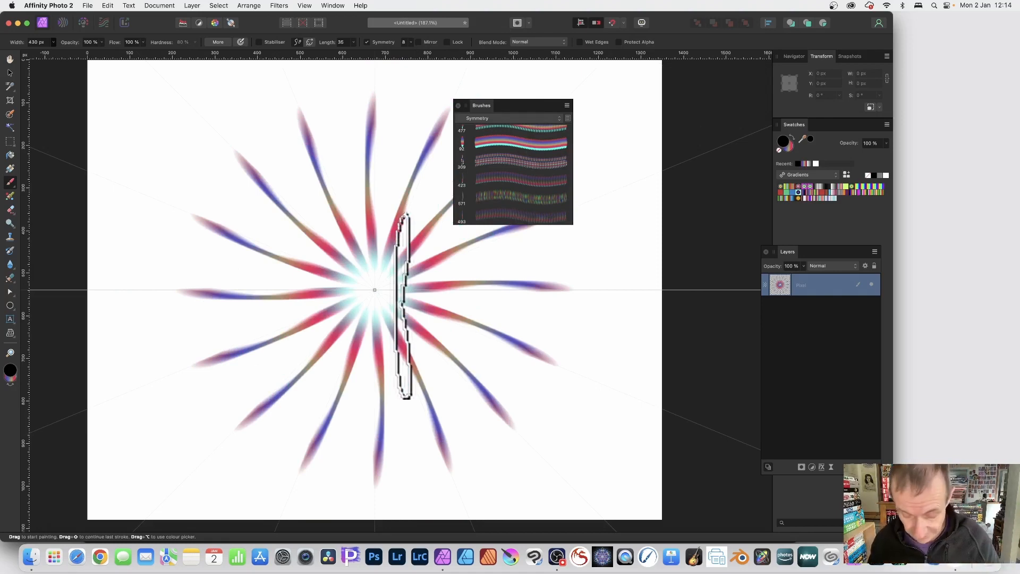
key(Delete)
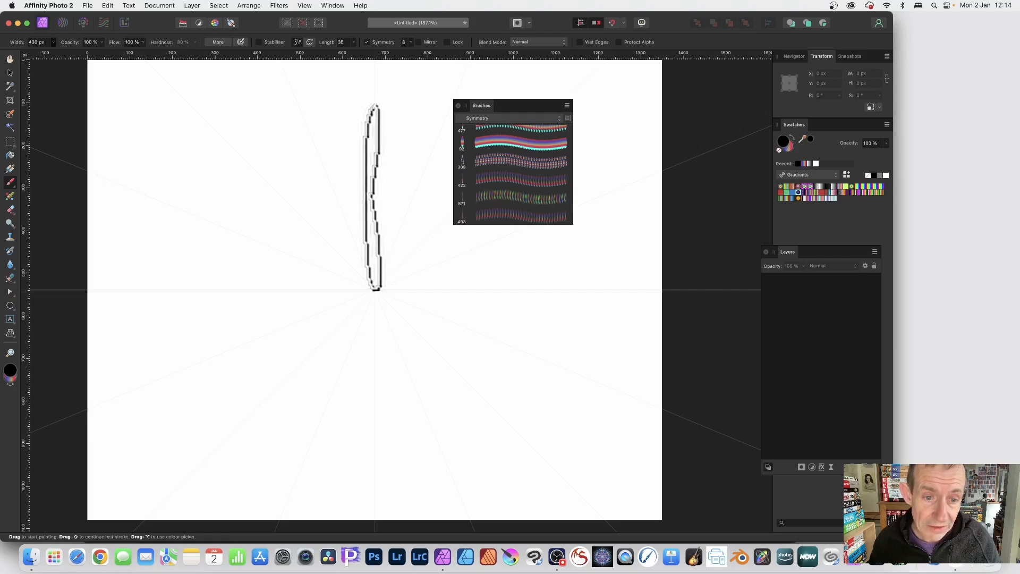
click(373, 196)
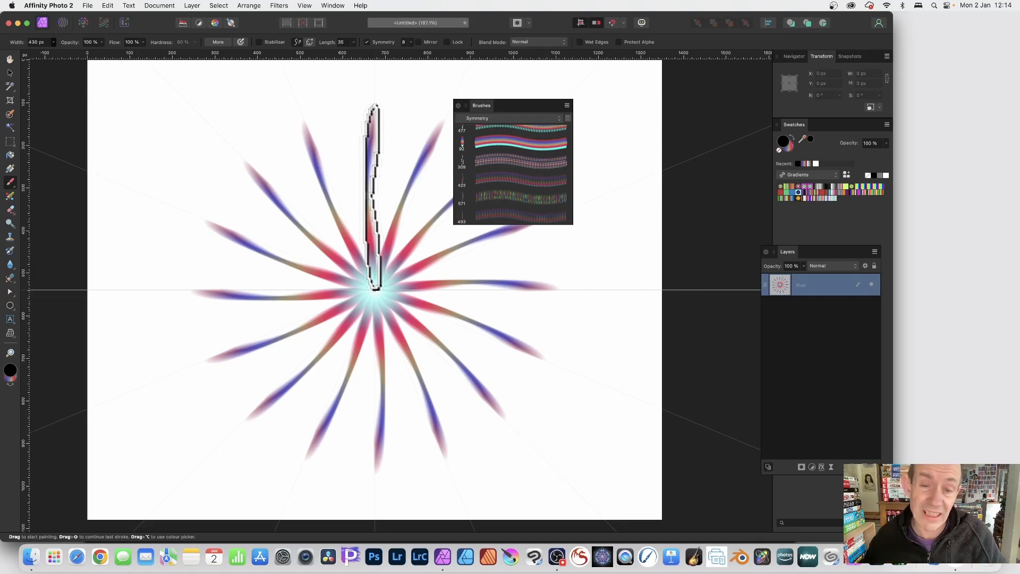
mouse_move(373, 196)
mouse_down()
mouse_move(382, 137)
mouse_move(661, 313)
mouse_move(472, 338)
mouse_move(420, 304)
mouse_up()
key(super+z)
key(super+z)
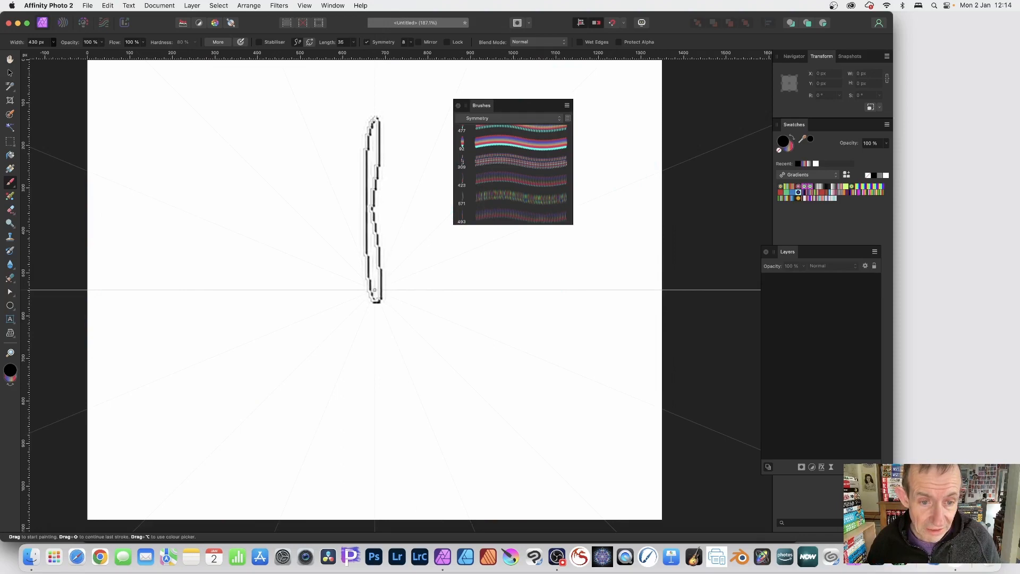
Step: Stamp the brush once just above the symmetry centre so the radial strokes overlap at their inner ends
mouse_move(375, 289)
mouse_down()
mouse_move(392, 291)
mouse_move(535, 182)
mouse_move(676, 252)
mouse_up()
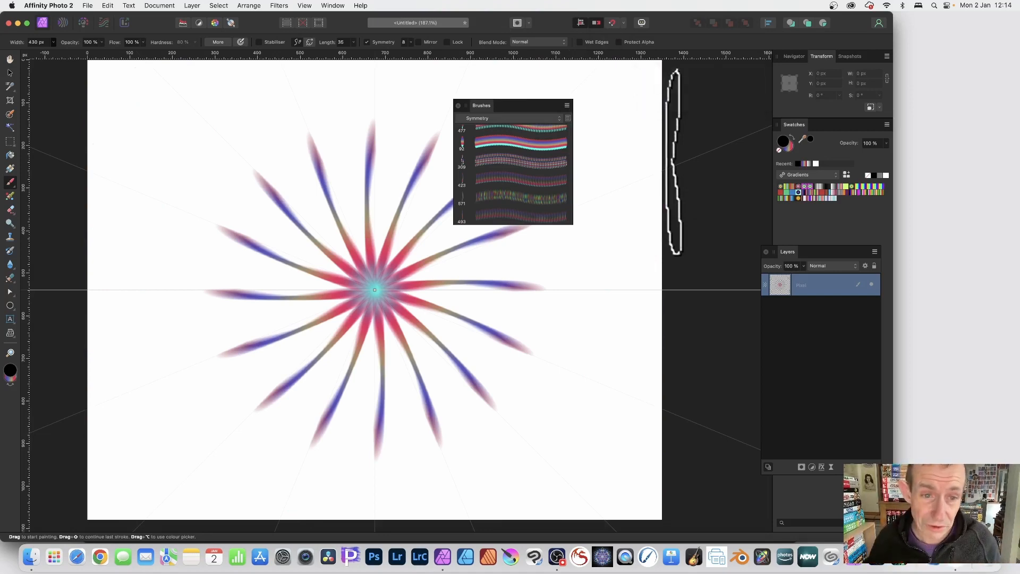
mouse_move(451, 193)
mouse_down()
mouse_move(381, 191)
mouse_move(364, 166)
mouse_up()
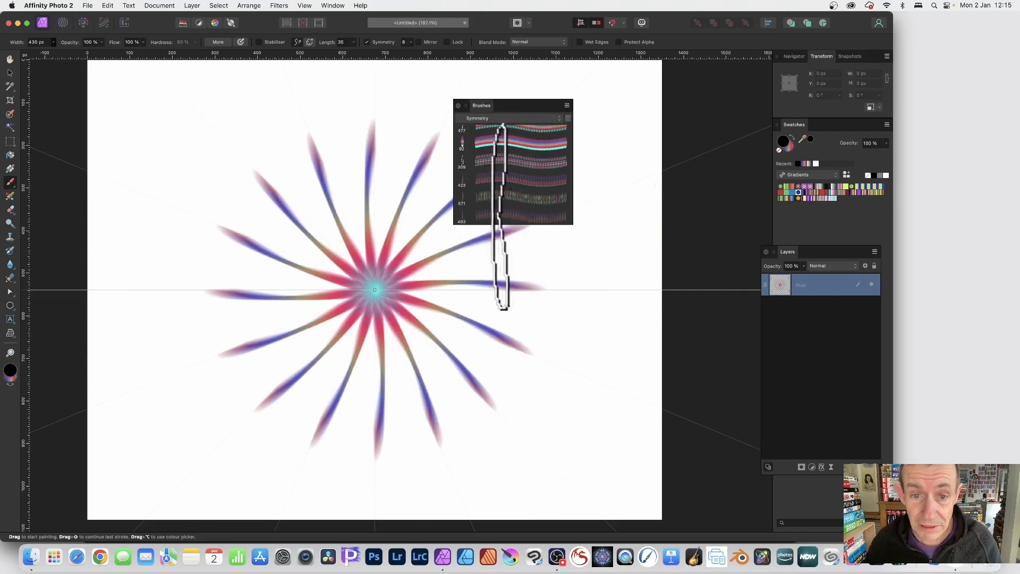
Step: Give the last brush in the Symmetry category a random hue jitter of about 28% in its dynamics settings
click(10, 73)
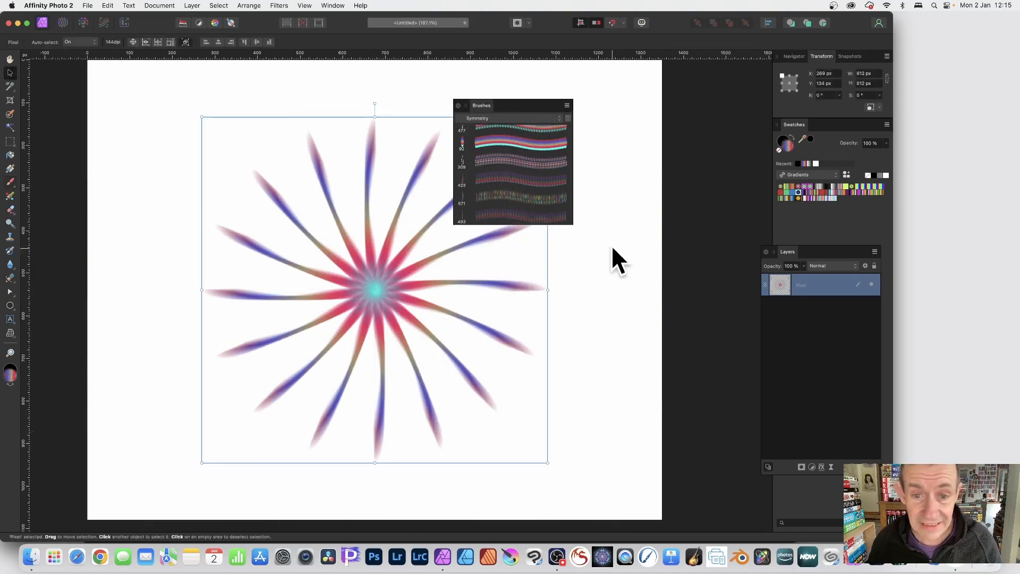
double_click(519, 215)
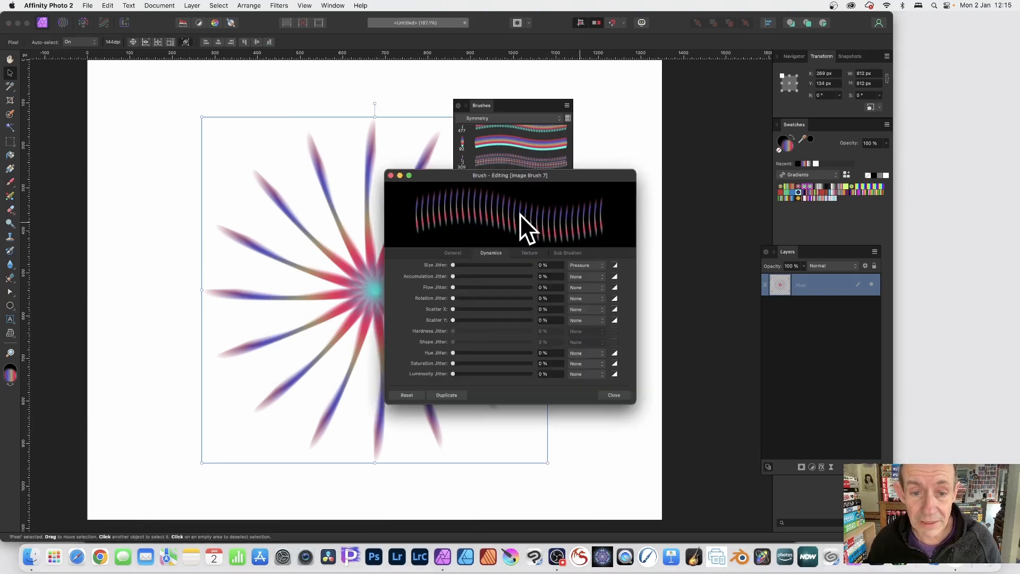
drag(453, 353, 477, 353)
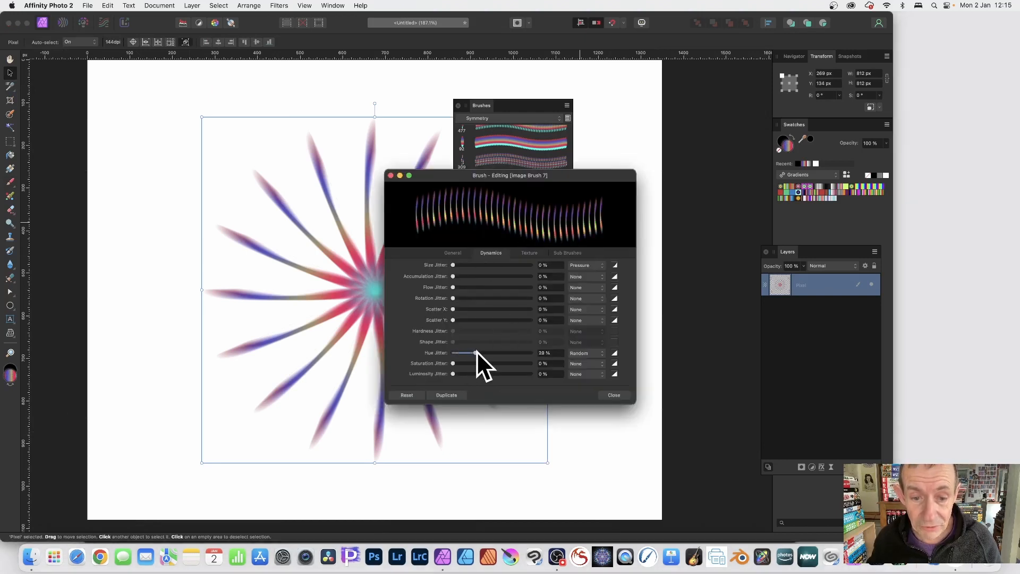
click(390, 175)
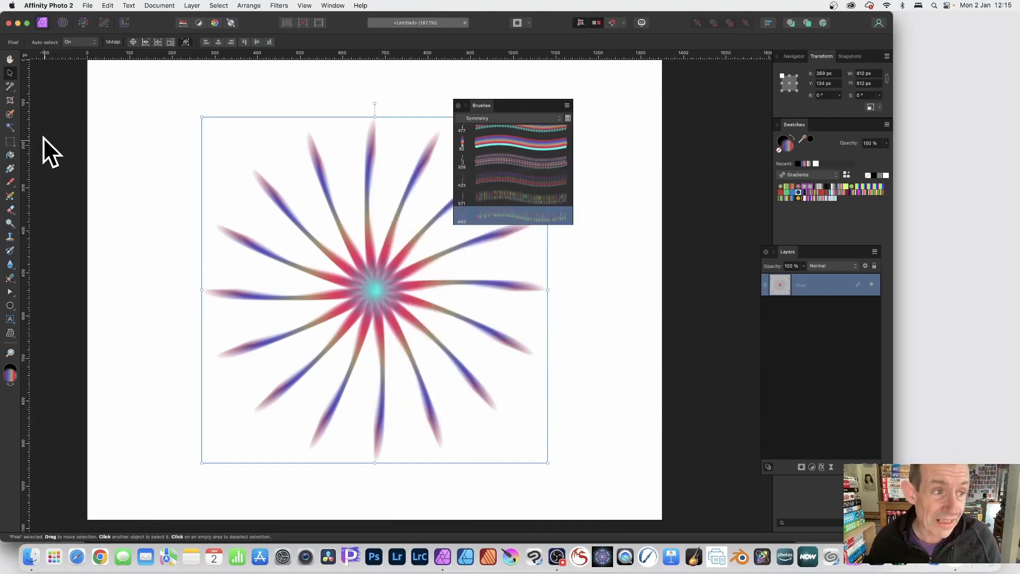
Step: Stamp the edited brush at 493 px wide just above the symmetry centre and bring the layer list beside the brush list
click(9, 182)
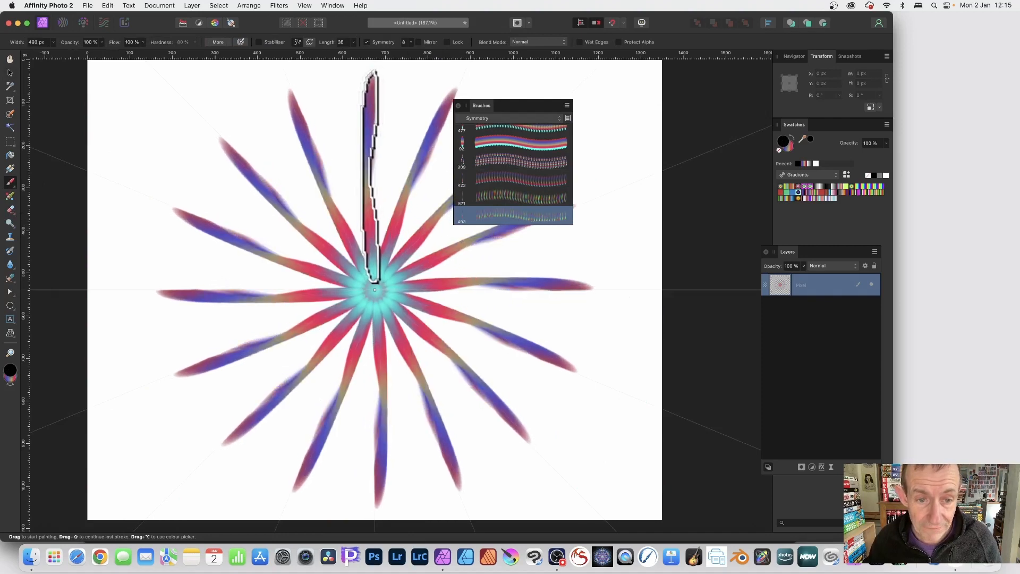
click(364, 177)
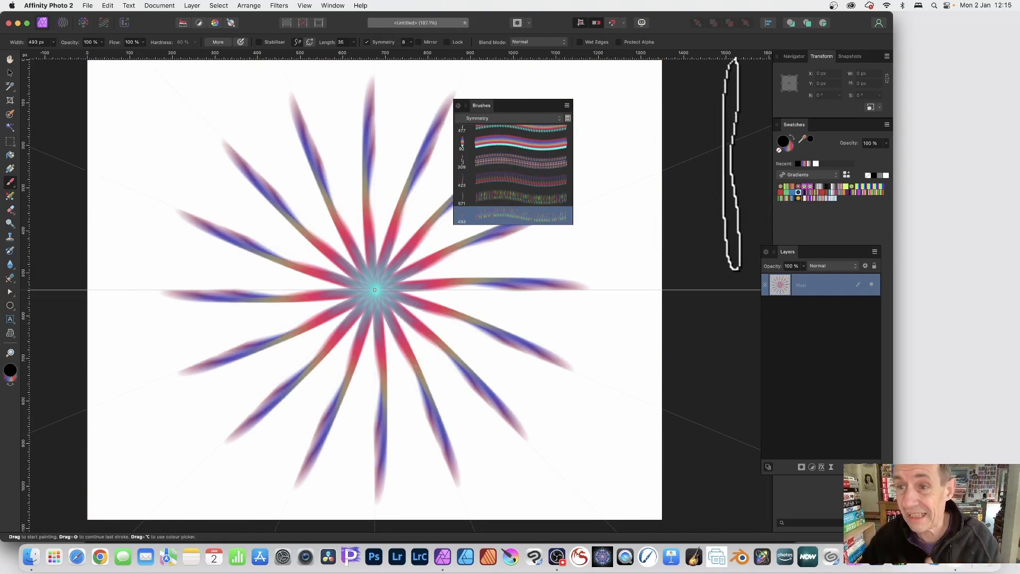
mouse_move(784, 249)
mouse_down()
mouse_move(774, 258)
mouse_move(605, 109)
mouse_move(606, 88)
mouse_up()
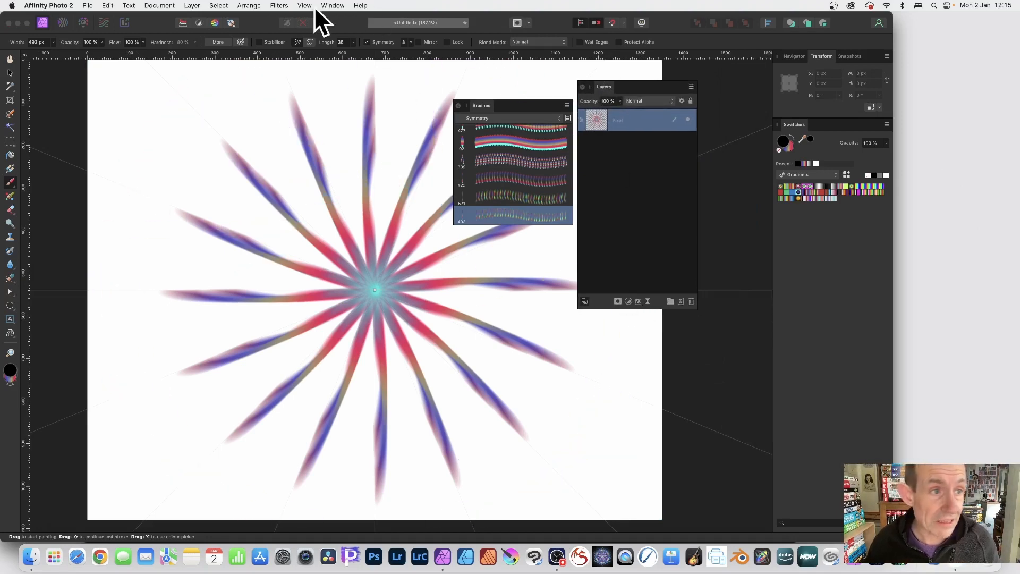
click(10, 72)
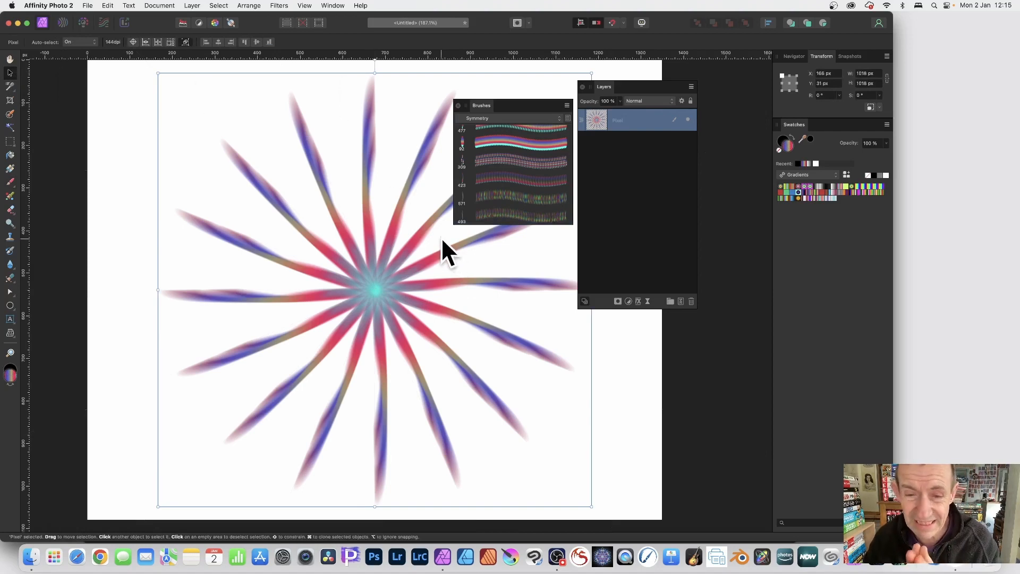
Step: Add a 3D layer effect to the radial pattern layer with a radius of 17.6 px
click(639, 300)
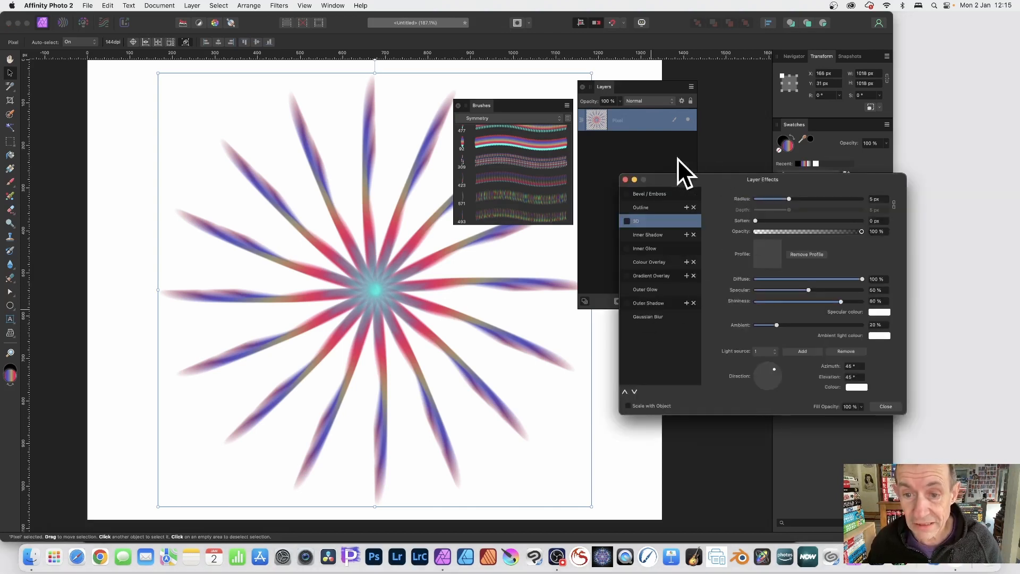
drag(681, 180, 612, 104)
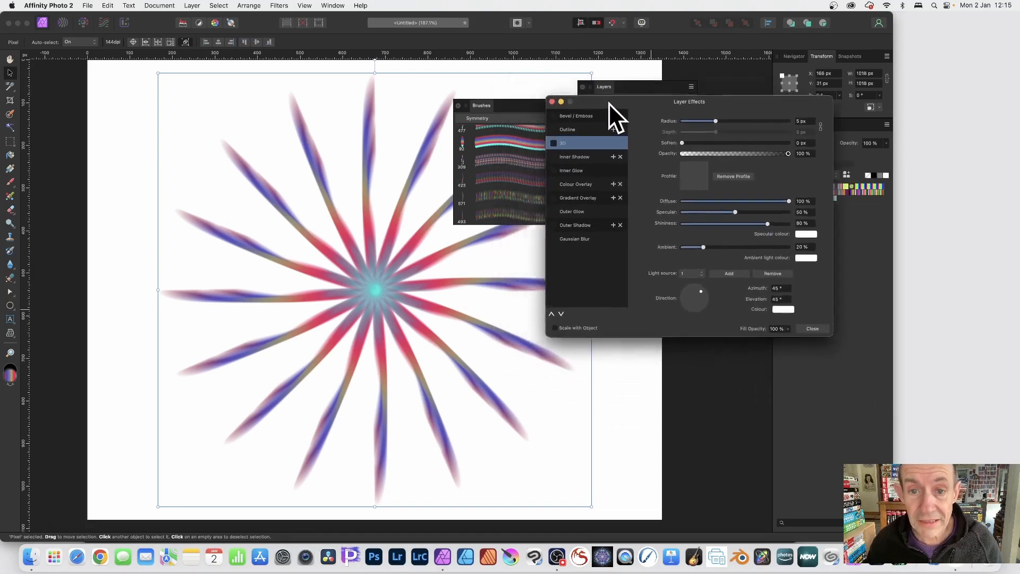
click(558, 144)
drag(728, 126, 742, 125)
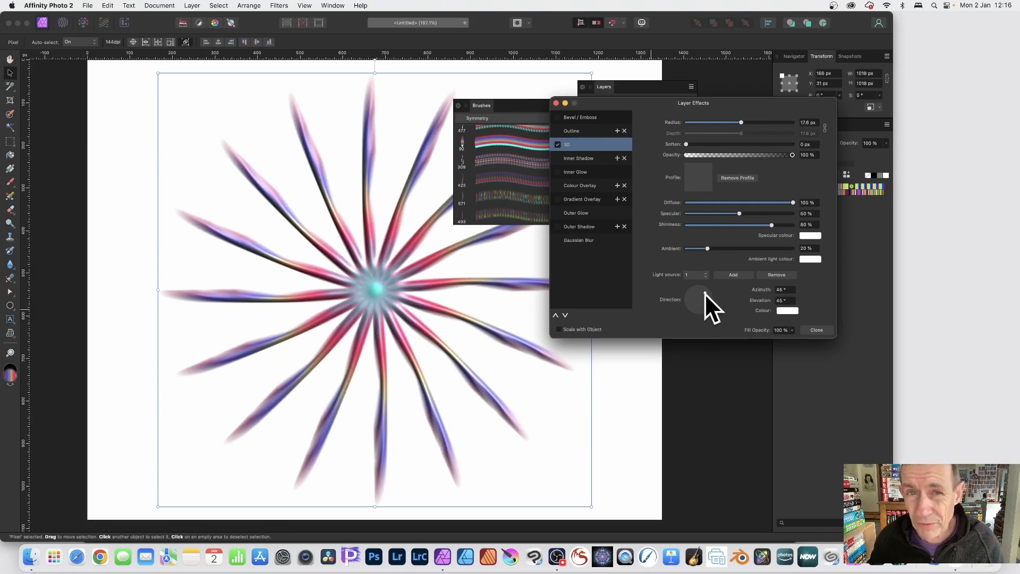
Step: Redirect the 3D effect's light source to an azimuth of about -119° and an elevation of about 28°
drag(705, 293, 692, 304)
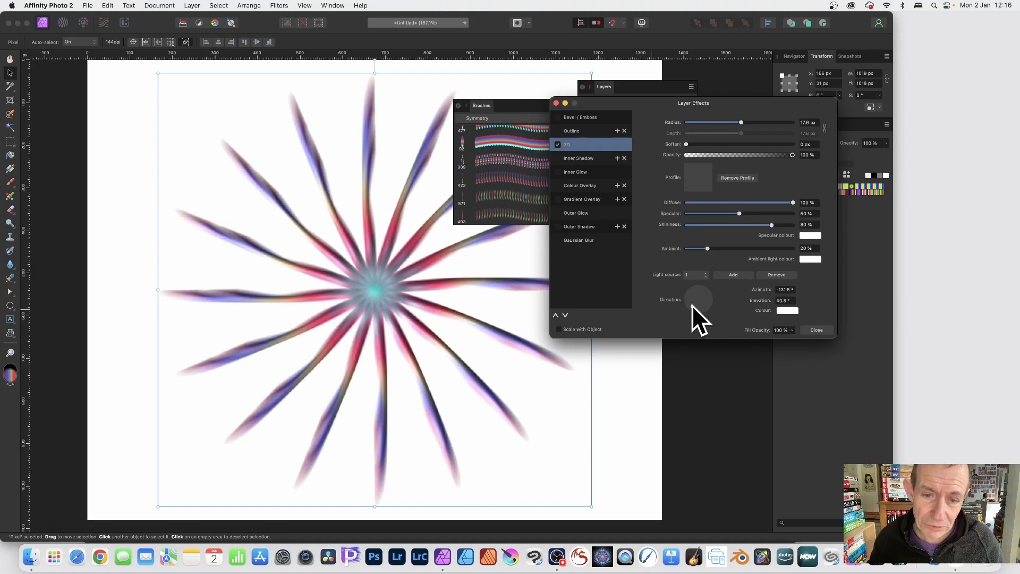
click(461, 303)
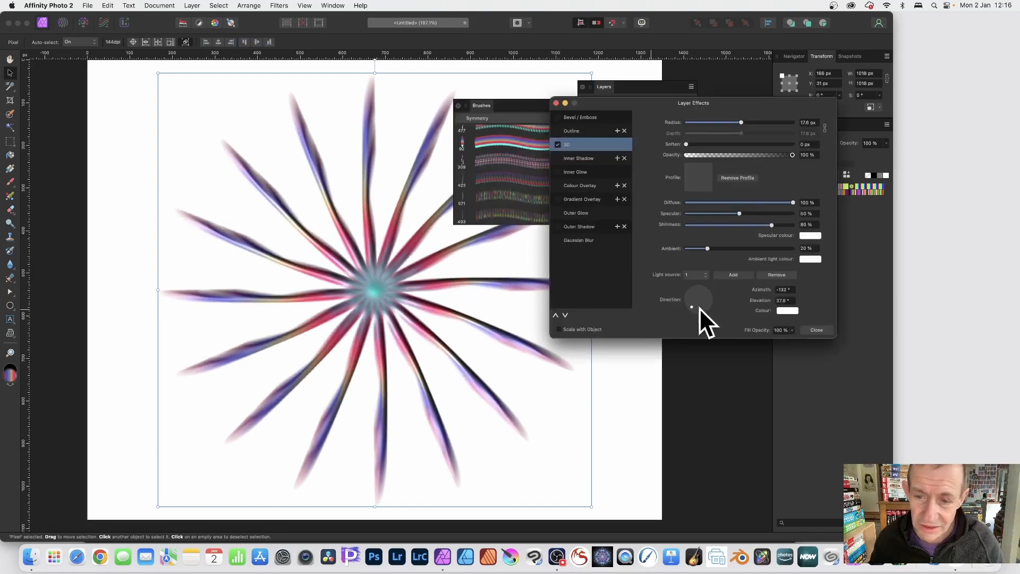
drag(694, 303, 692, 305)
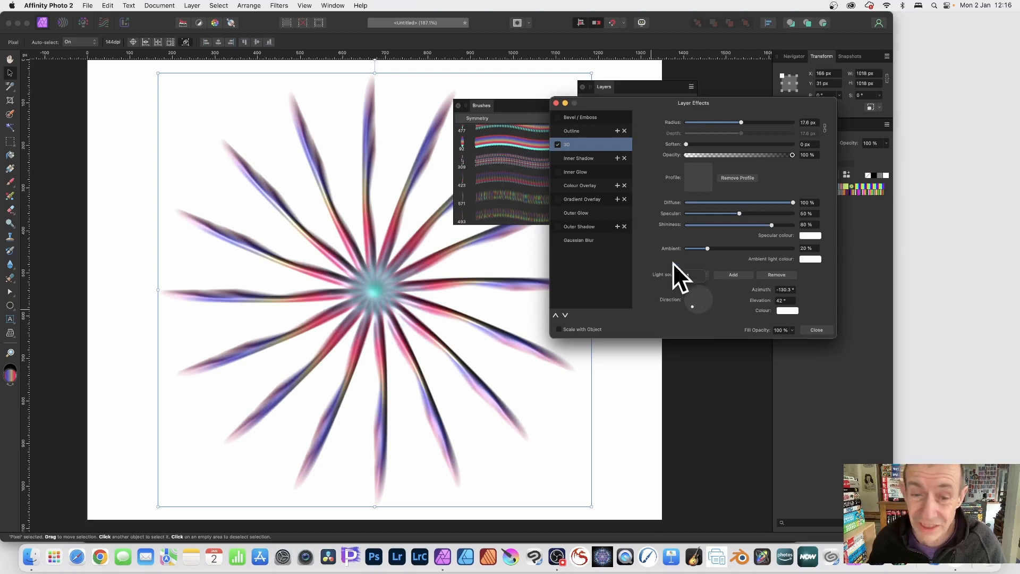
click(702, 260)
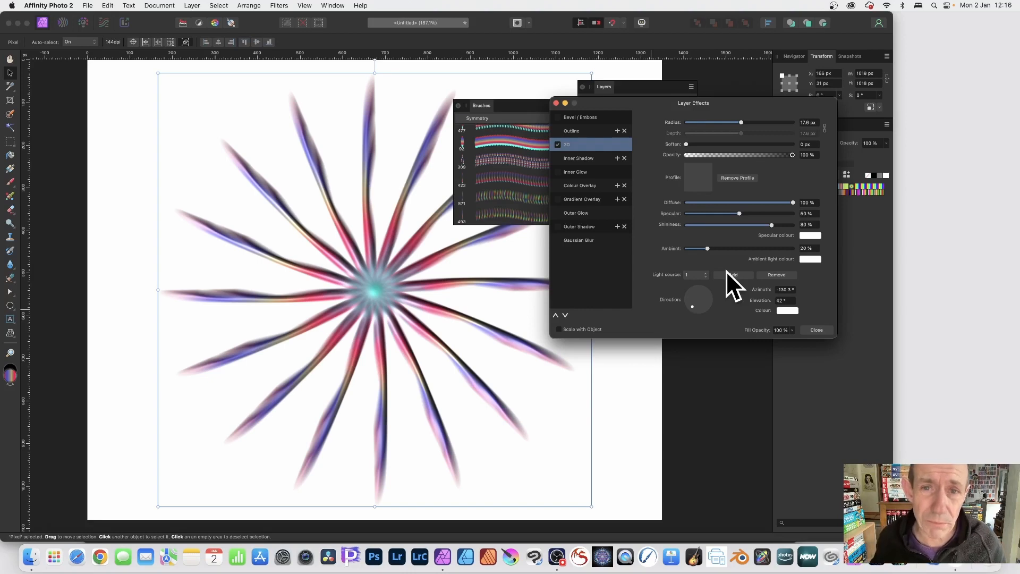
drag(690, 302, 693, 309)
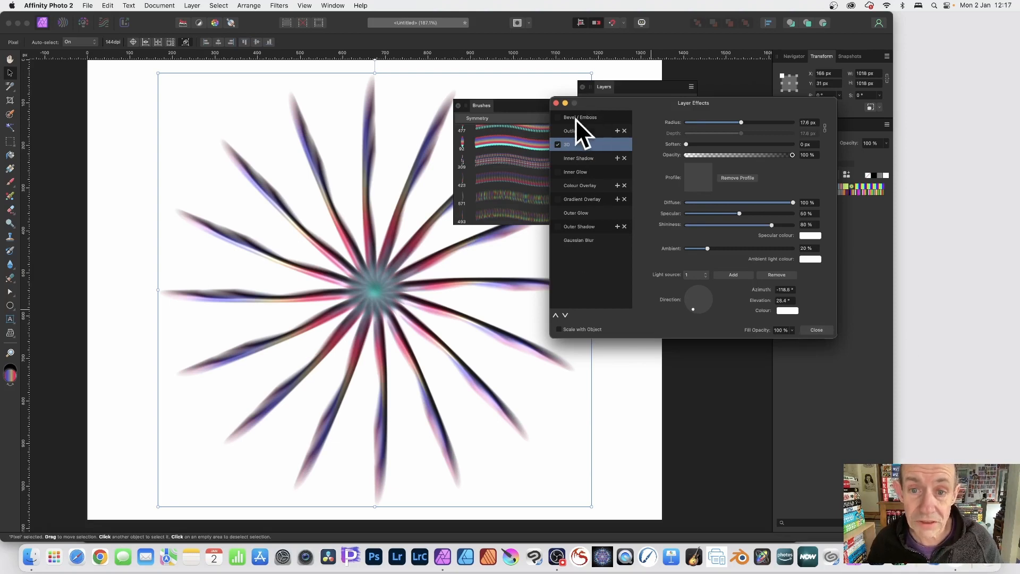
Step: Add a Pillow type Bevel / Emboss effect to the radial pattern layer and close the layer effects
click(560, 118)
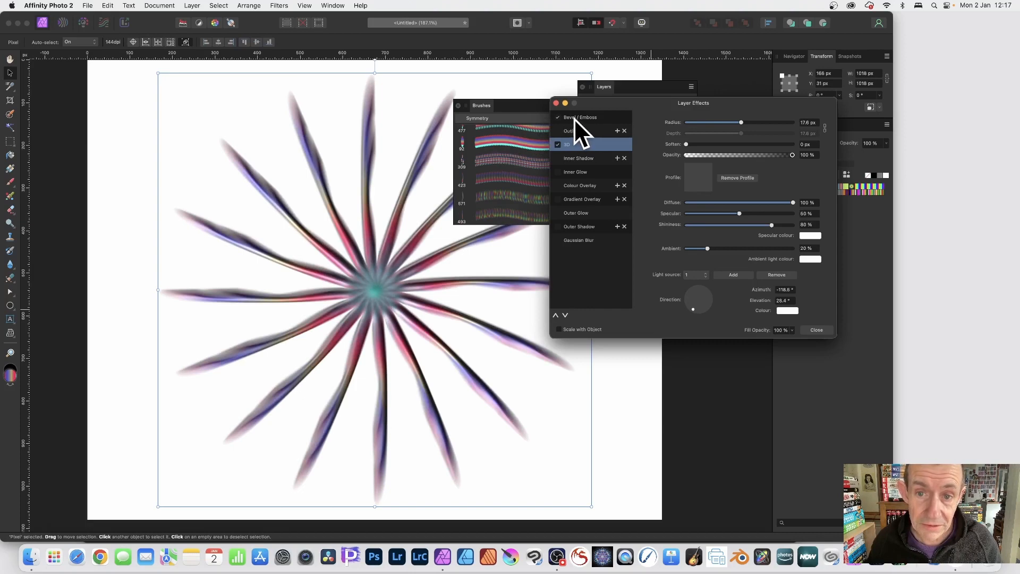
click(574, 118)
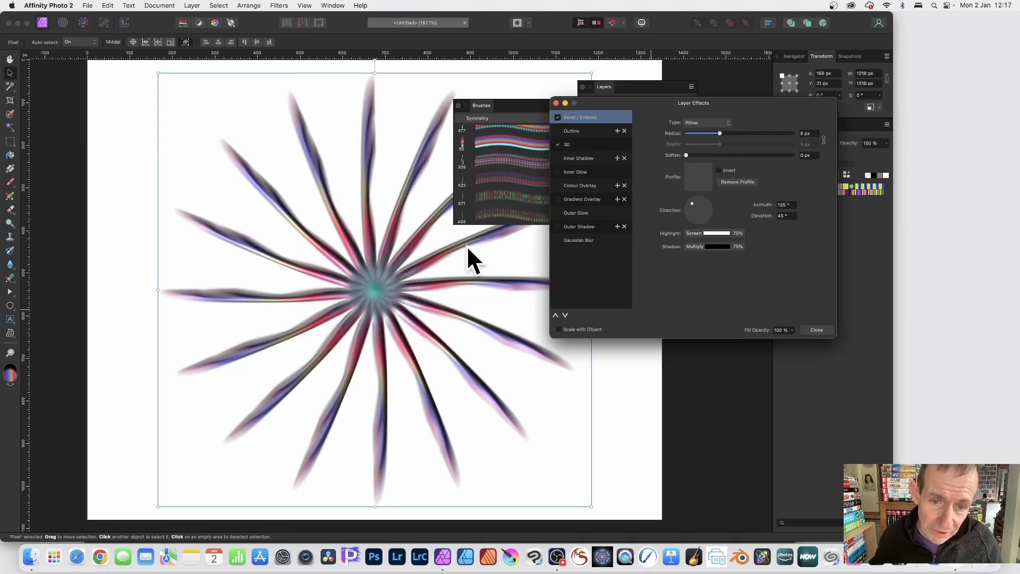
click(816, 330)
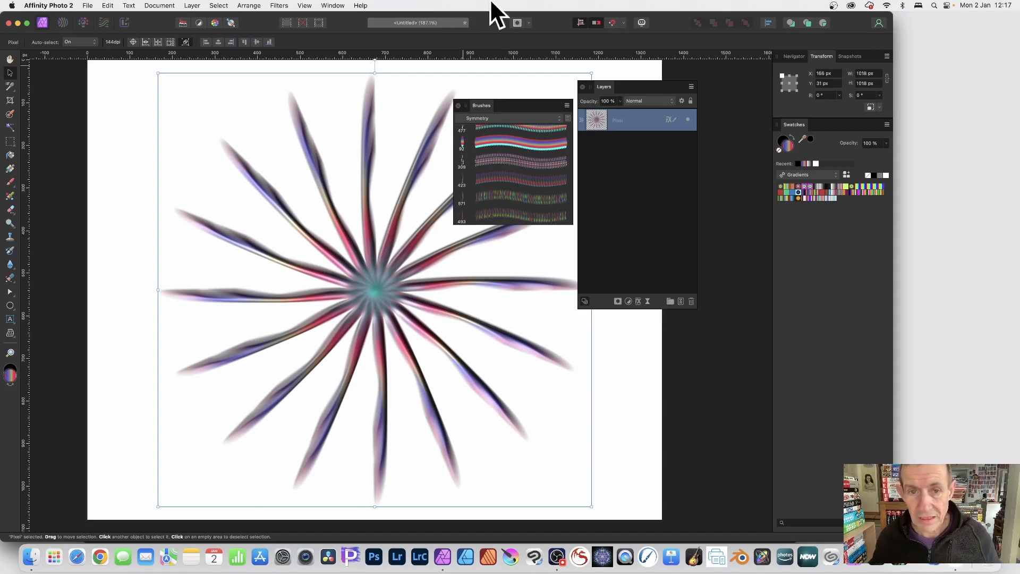
Step: Duplicate the radial pattern layer, scale the copy to 883 px square and centre it on the original pattern
scroll(415, 333, up, 1)
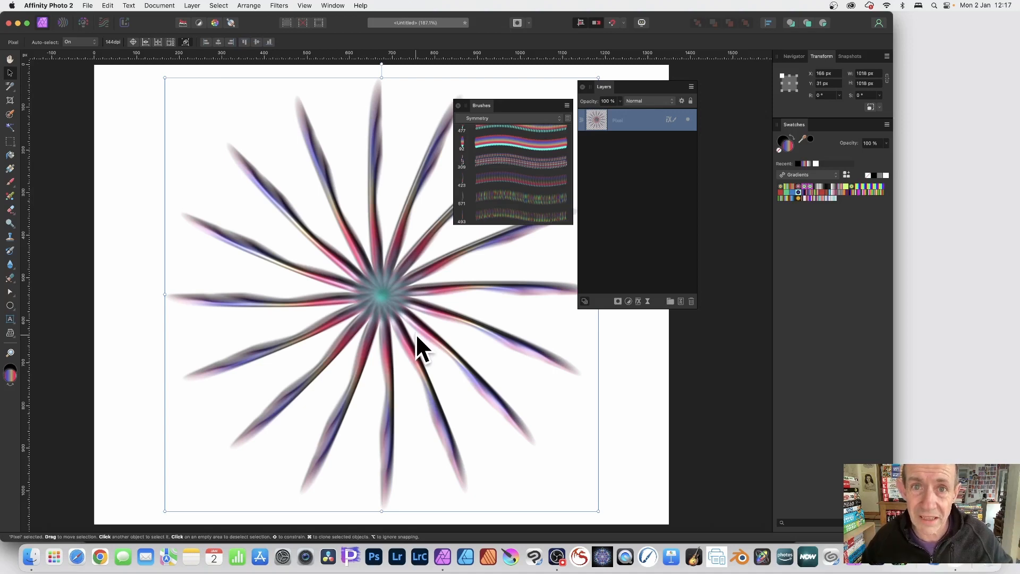
scroll(380, 274, right, 3)
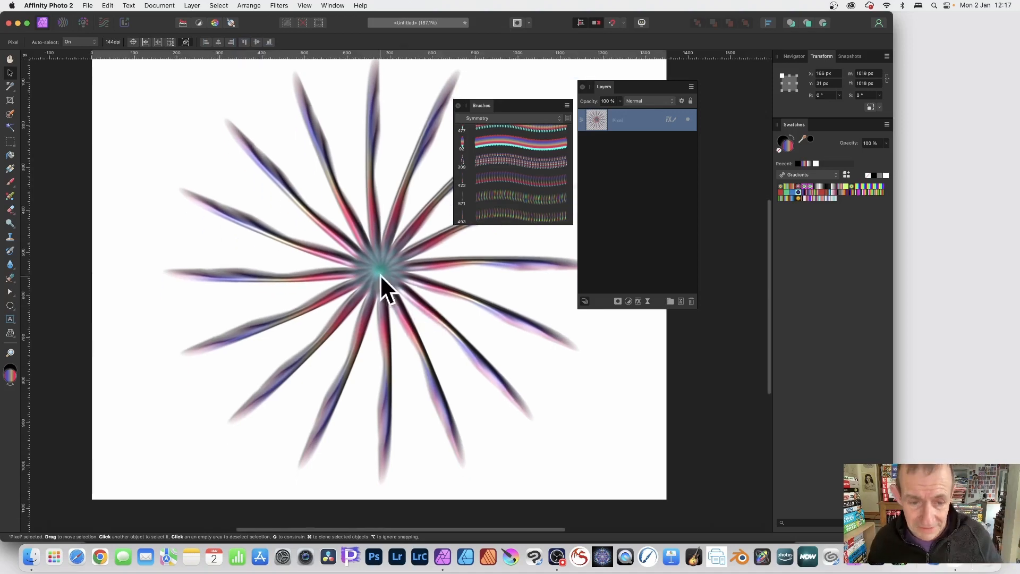
scroll(379, 278, right, 1)
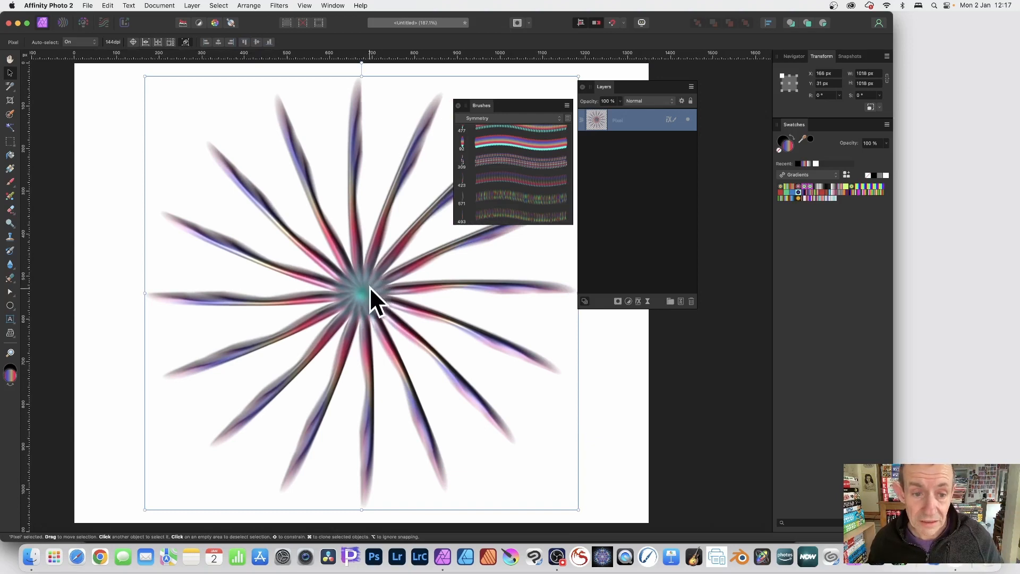
drag(369, 287, 360, 282)
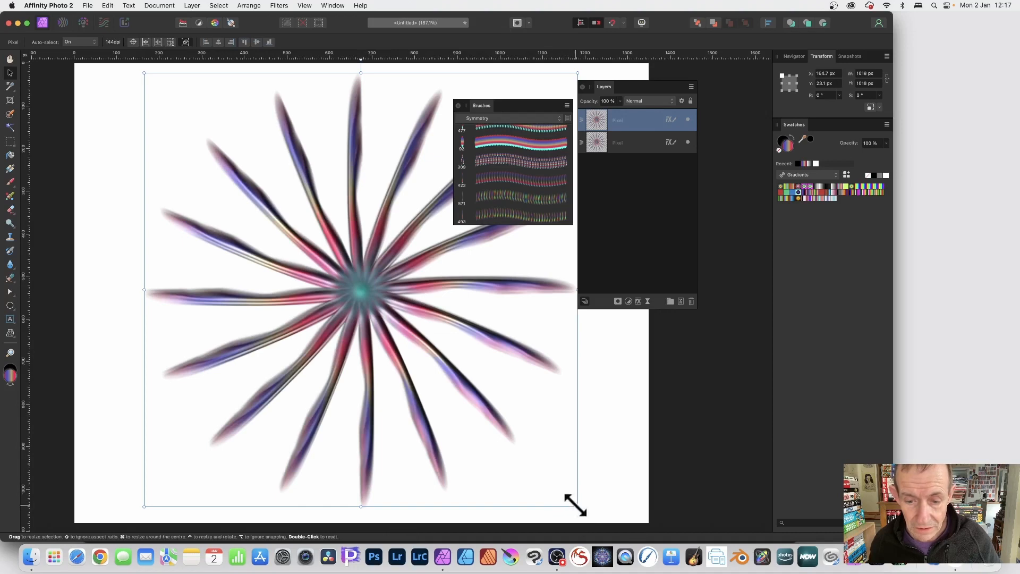
drag(577, 506, 520, 449)
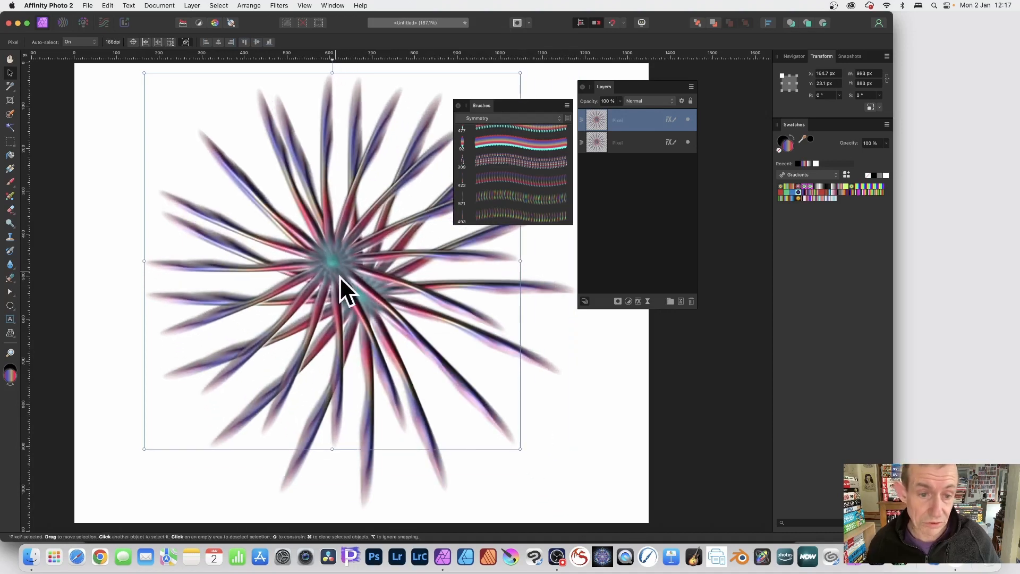
drag(327, 257, 358, 292)
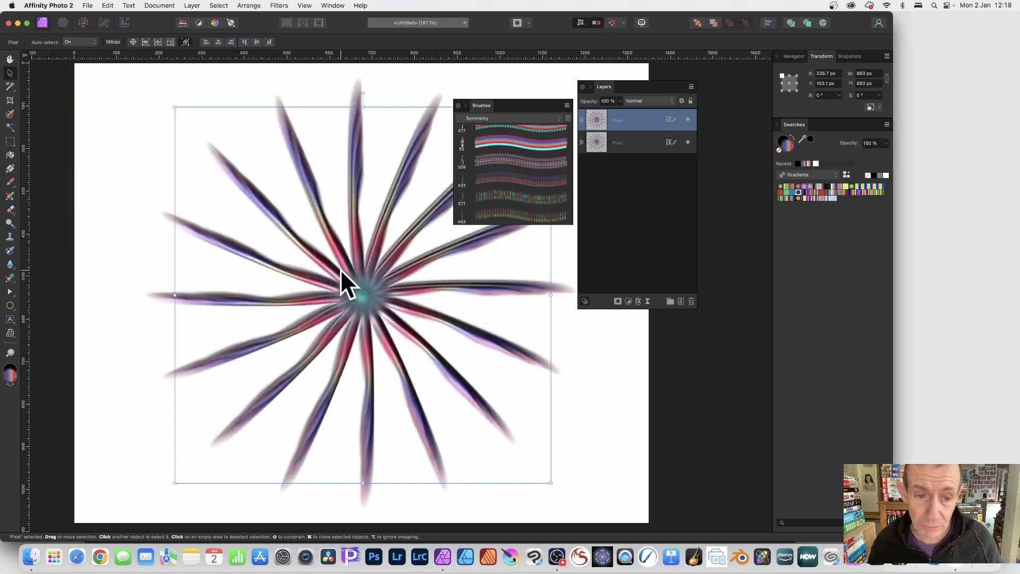
drag(361, 280, 360, 280)
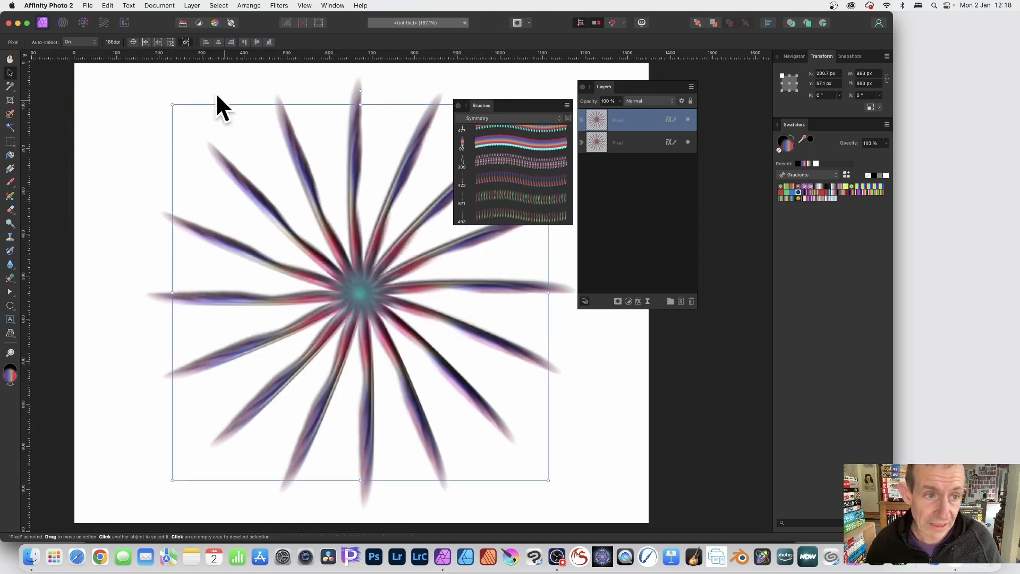
Step: Rotate the smaller copy about 5° counter-clockwise and repeatedly duplicate it with the same transform until about a dozen copies spiral inward
drag(175, 99, 160, 128)
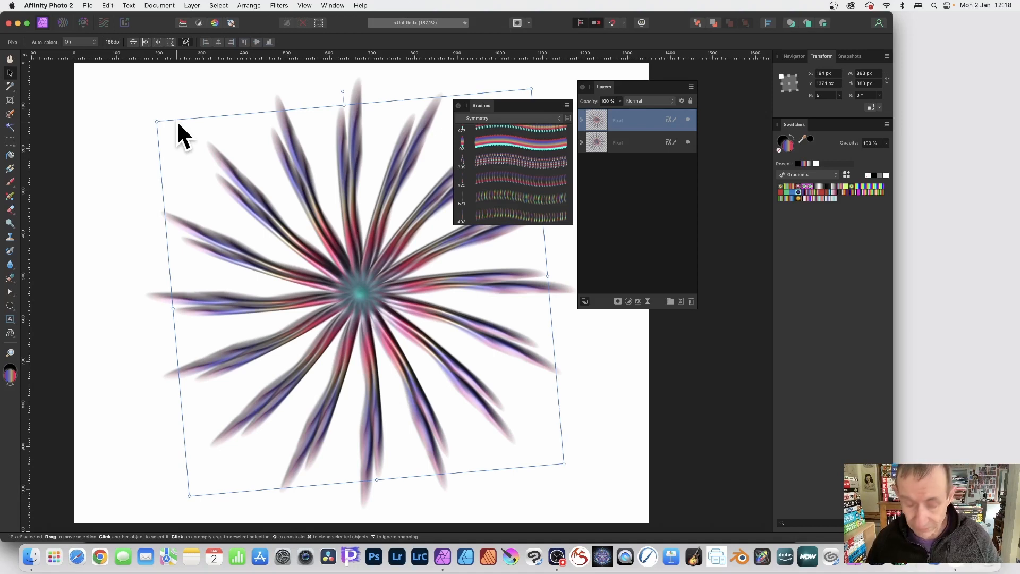
key(super+j)
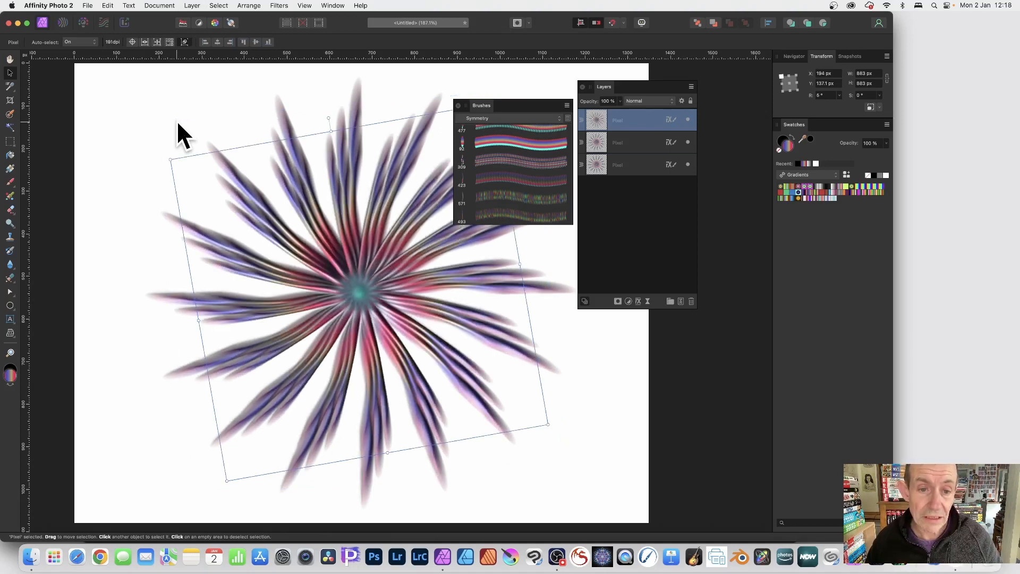
key(super+j)
key(super+j)
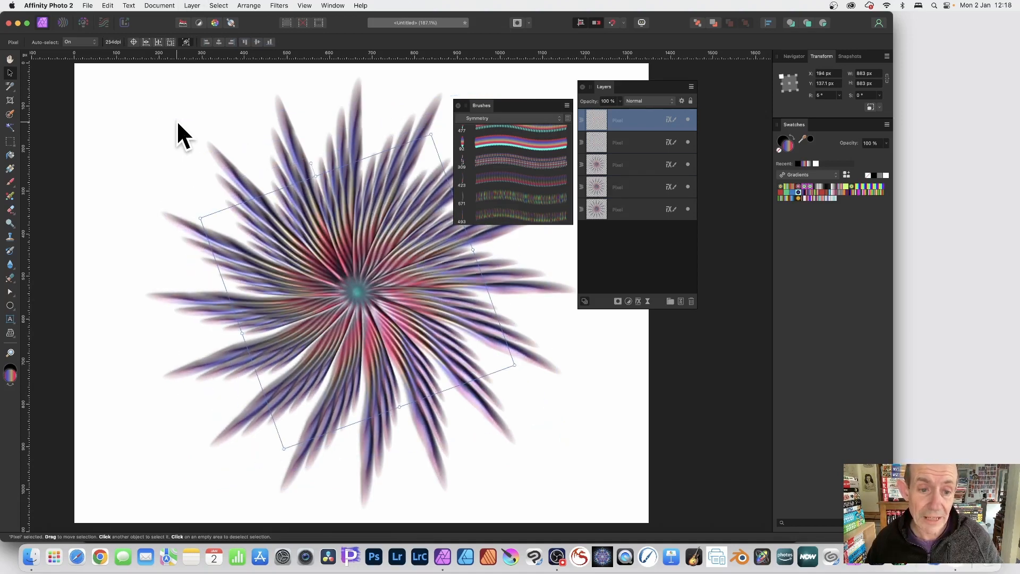
key(super+j)
key(super+j)
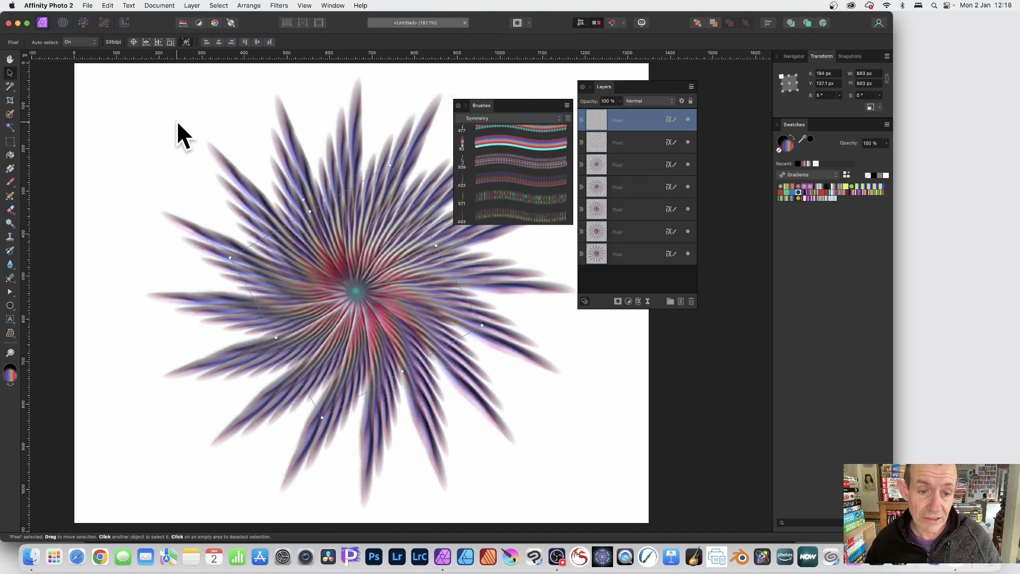
key(super+j)
key(super+j)
key(super+j)
key(super+j)
key(super+j)
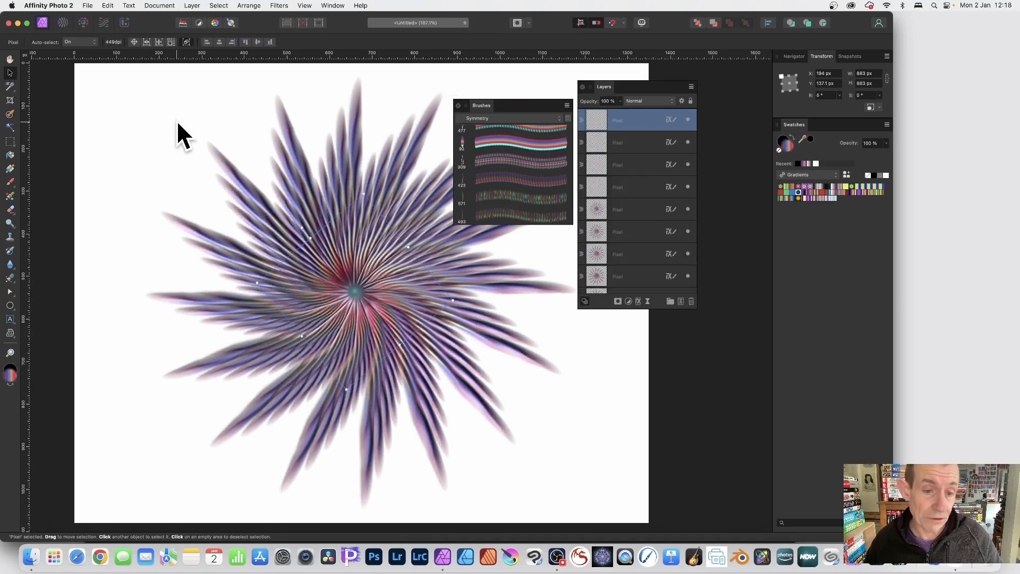
key(super+j)
key(super+j)
key(super+j)
key(super+j)
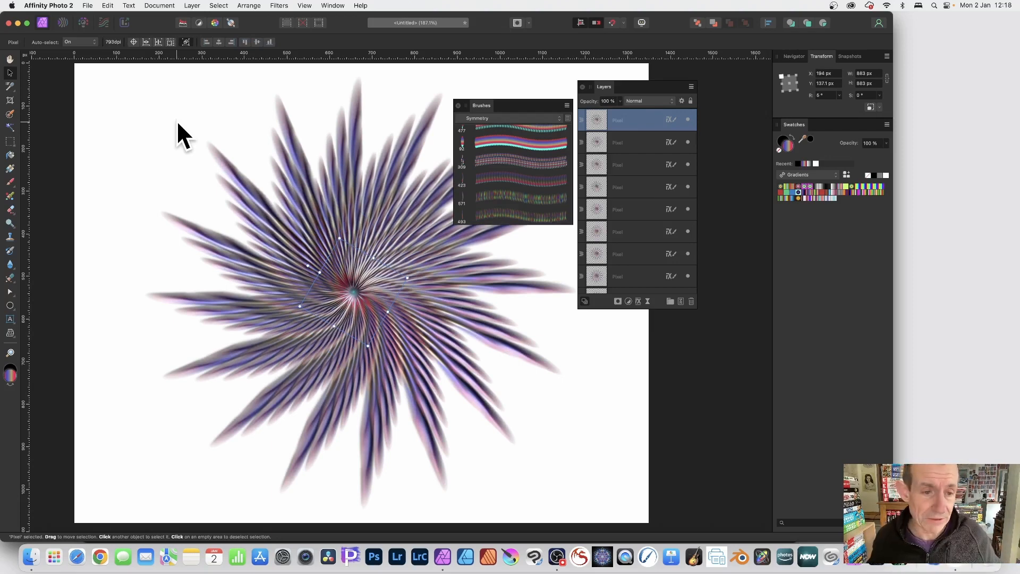
Step: Look over the spiral pattern and its stack of duplicated layers down to the original layer
scroll(706, 151, down, 3)
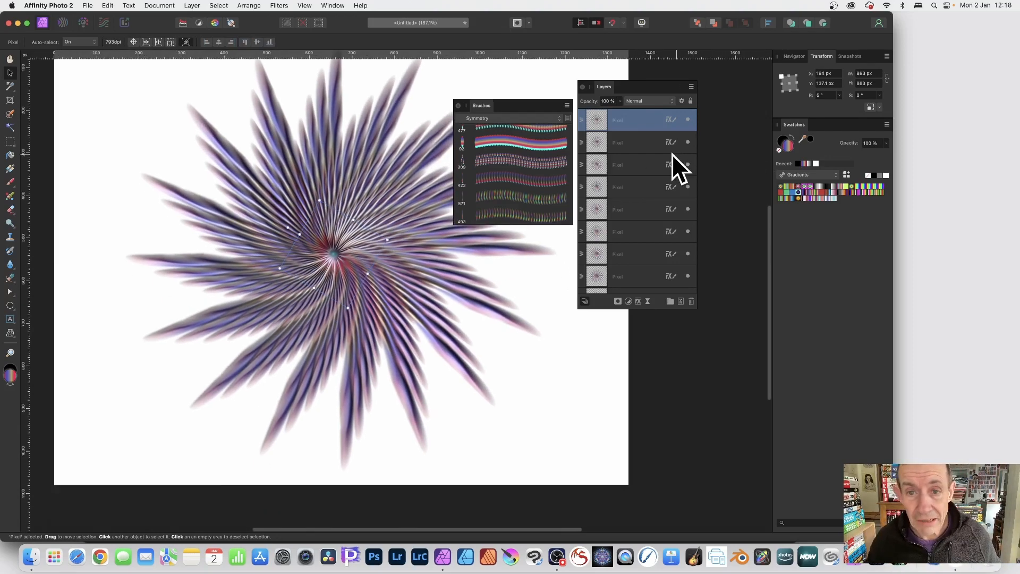
scroll(661, 157, up, 1)
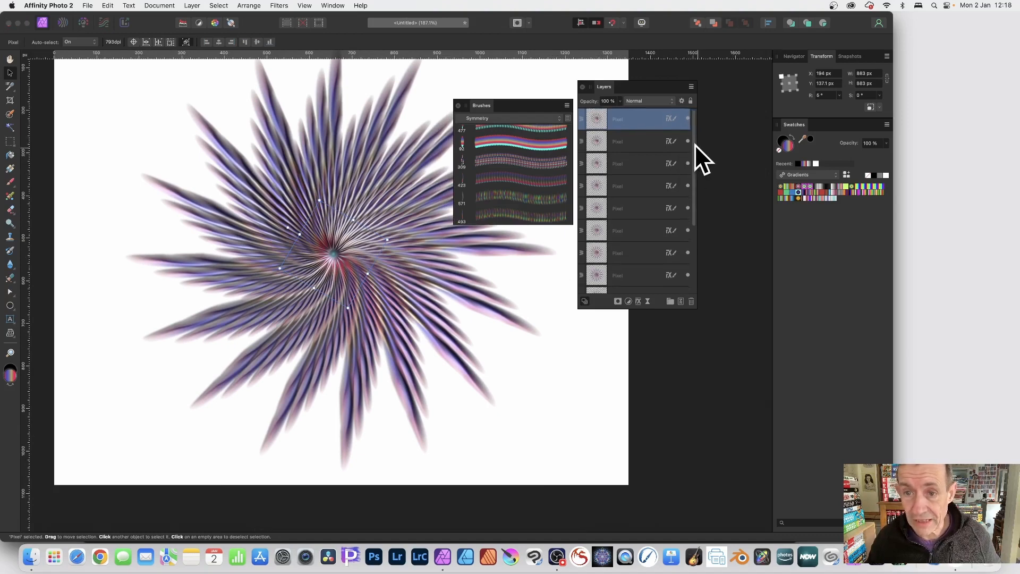
drag(694, 145, 695, 303)
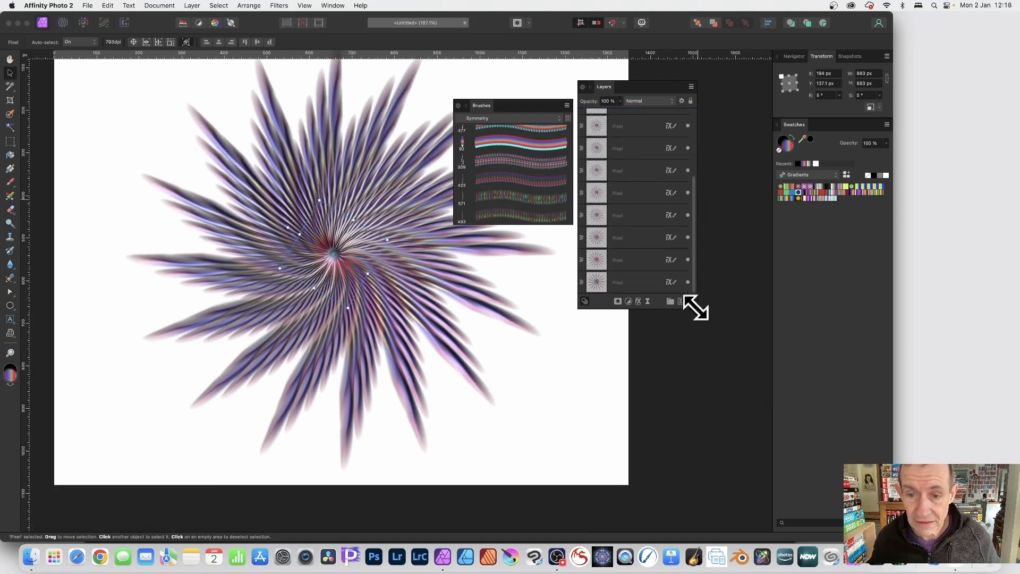
Step: Group all the spiral layers, scale the group to 936 px square and reposition it on the canvas
shift+click(635, 280)
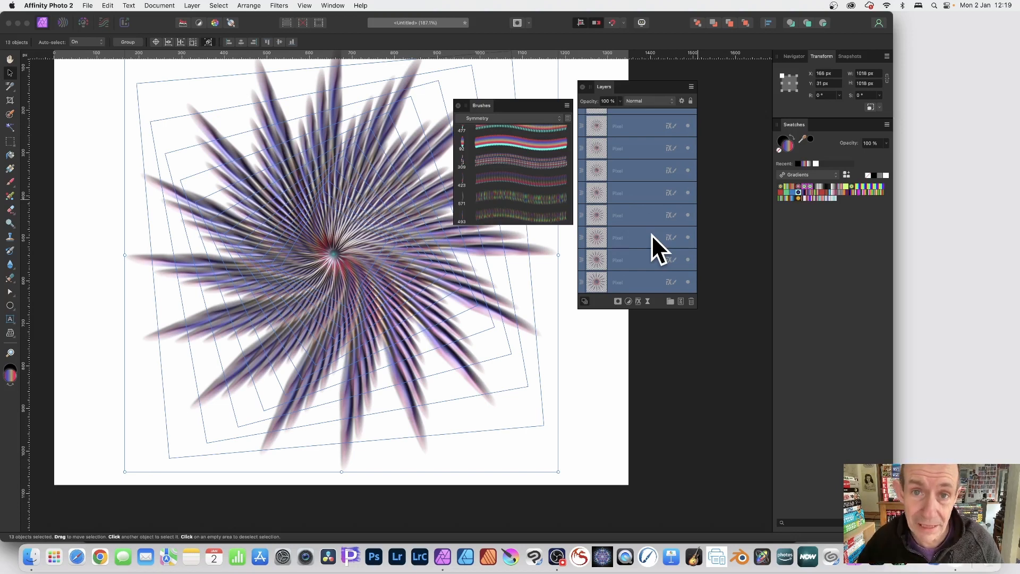
key(super+g)
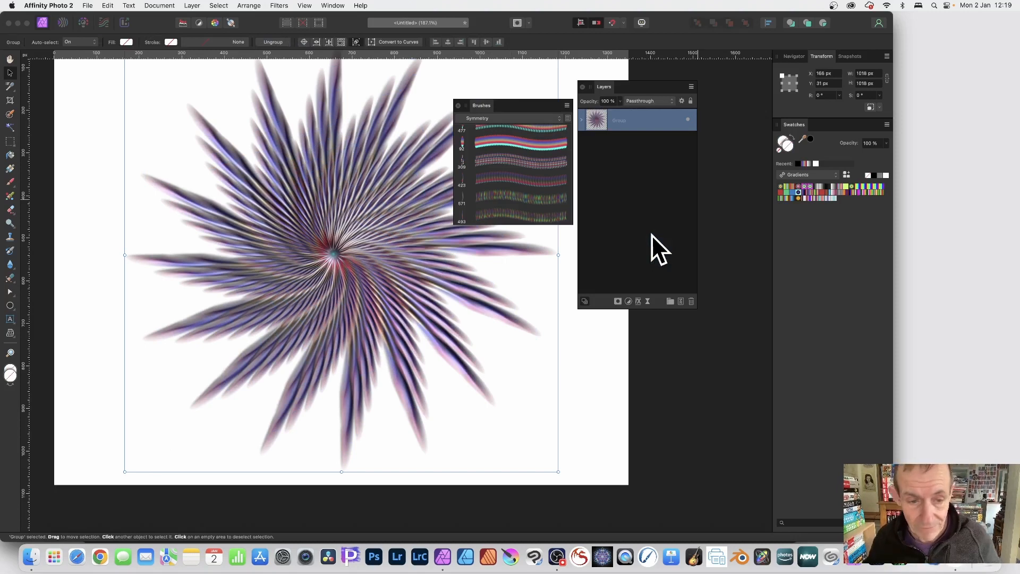
drag(358, 189, 370, 226)
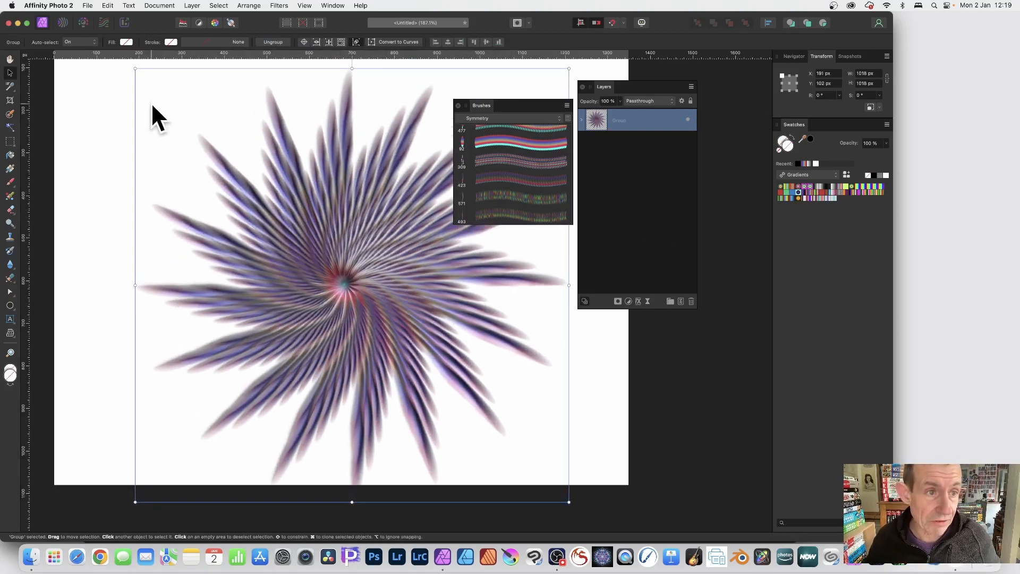
drag(136, 68, 171, 102)
drag(357, 219, 318, 193)
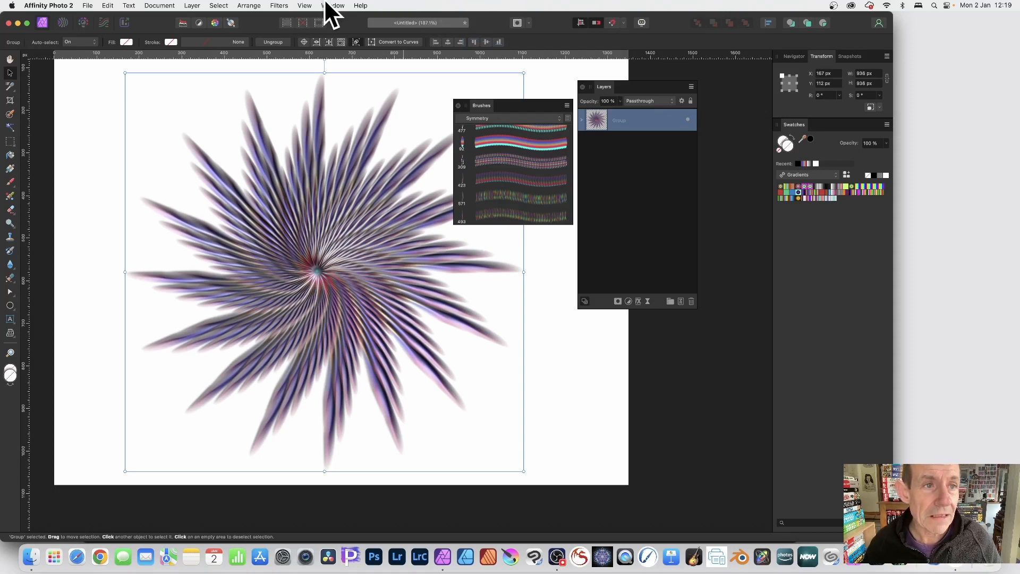
Step: Rasterise the spiral group into a single pixel layer
click(191, 5)
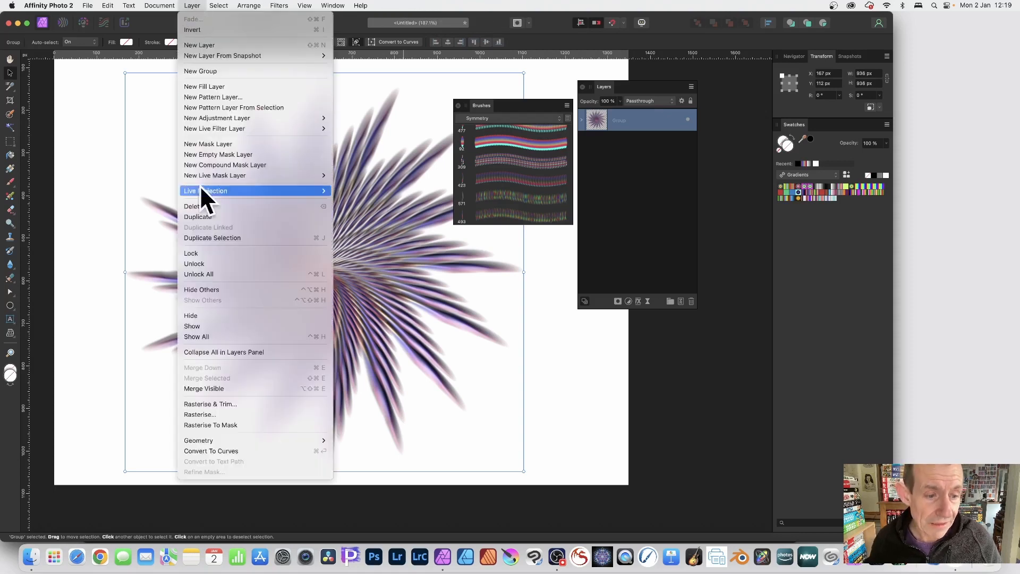
click(213, 414)
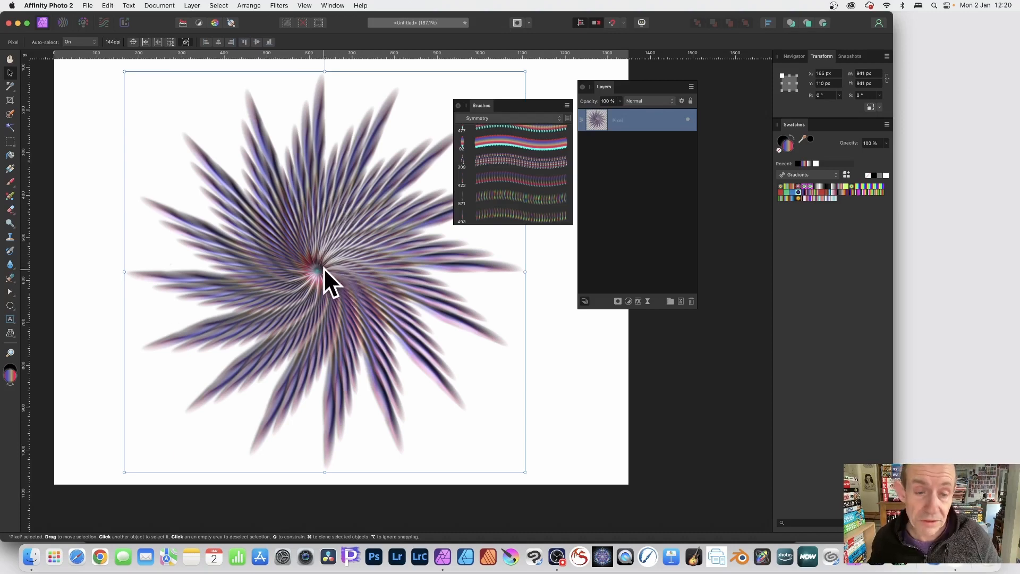
Step: Duplicate the rasterised spiral, scale the copy to 822 px square and centre it on the original
scroll(322, 269, down, 4)
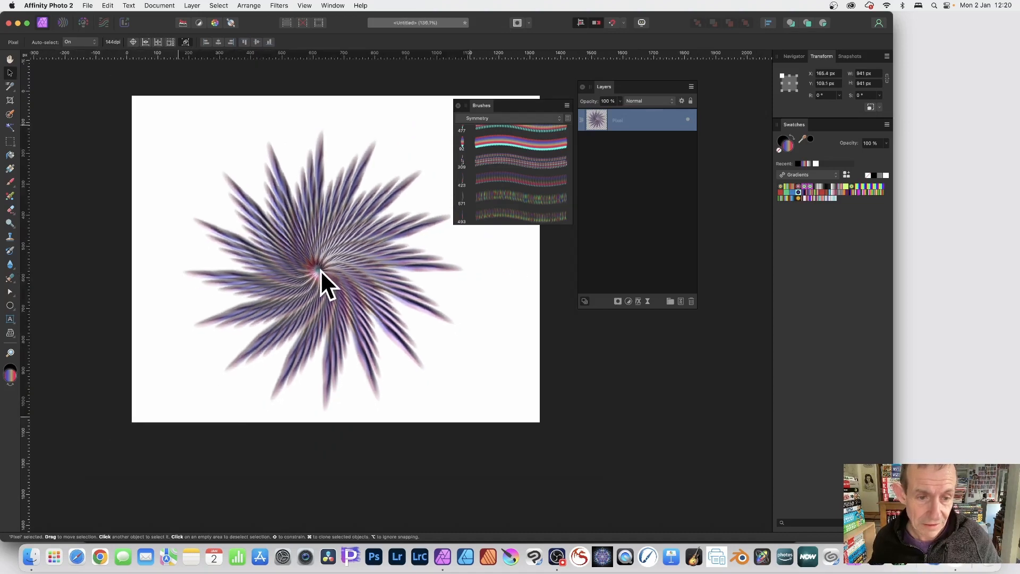
drag(320, 270, 302, 254)
scroll(349, 212, up, 1)
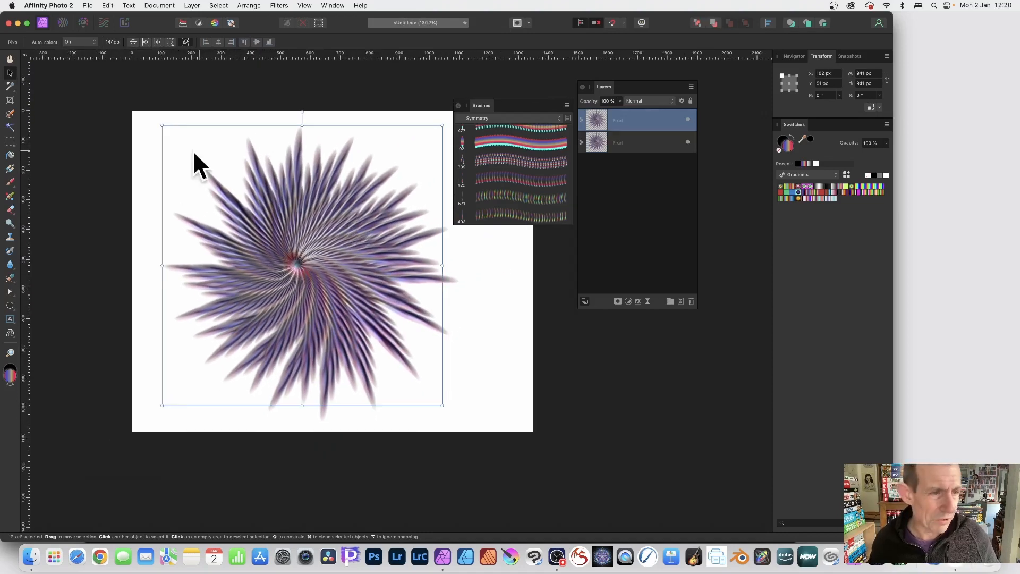
click(10, 352)
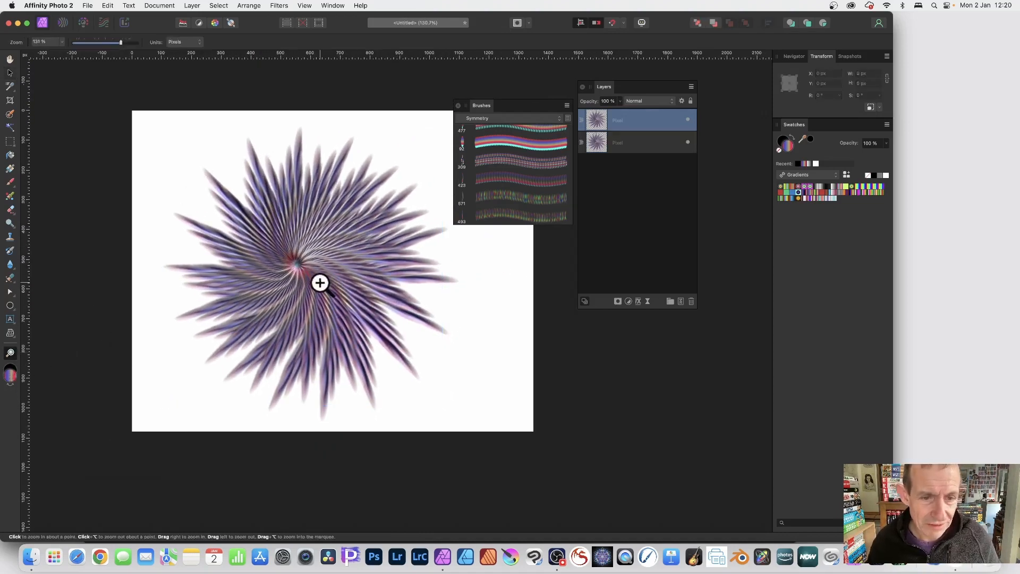
drag(319, 285, 352, 298)
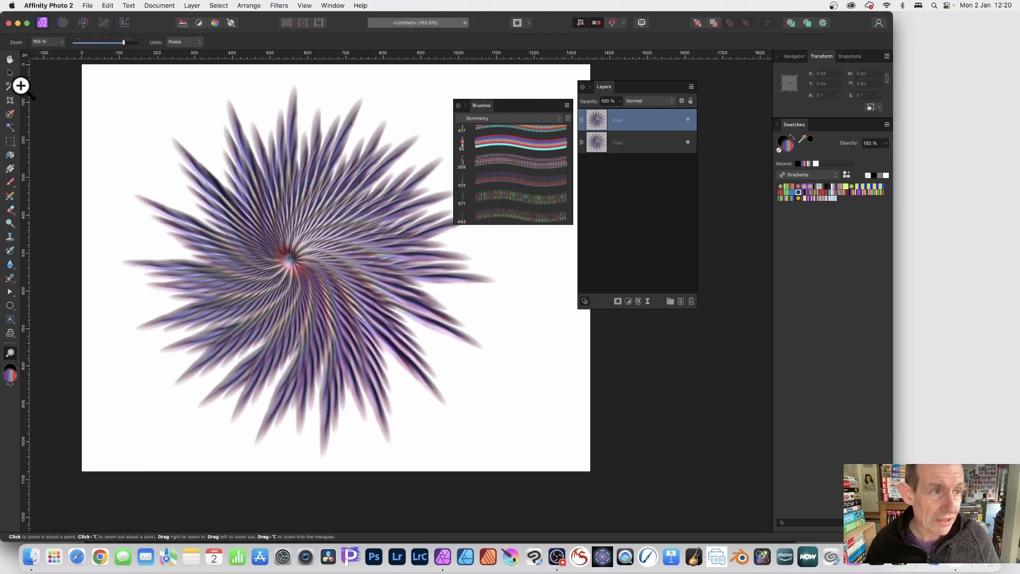
click(10, 73)
mouse_move(321, 257)
mouse_down()
mouse_move(295, 254)
mouse_move(299, 266)
mouse_move(188, 159)
mouse_move(290, 208)
mouse_move(333, 275)
mouse_up()
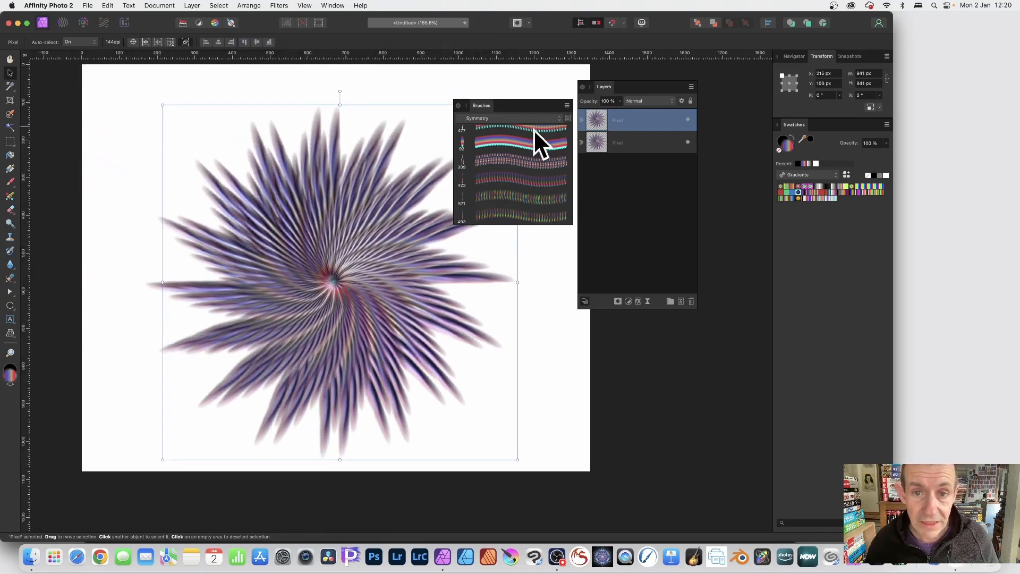
drag(509, 101, 590, 109)
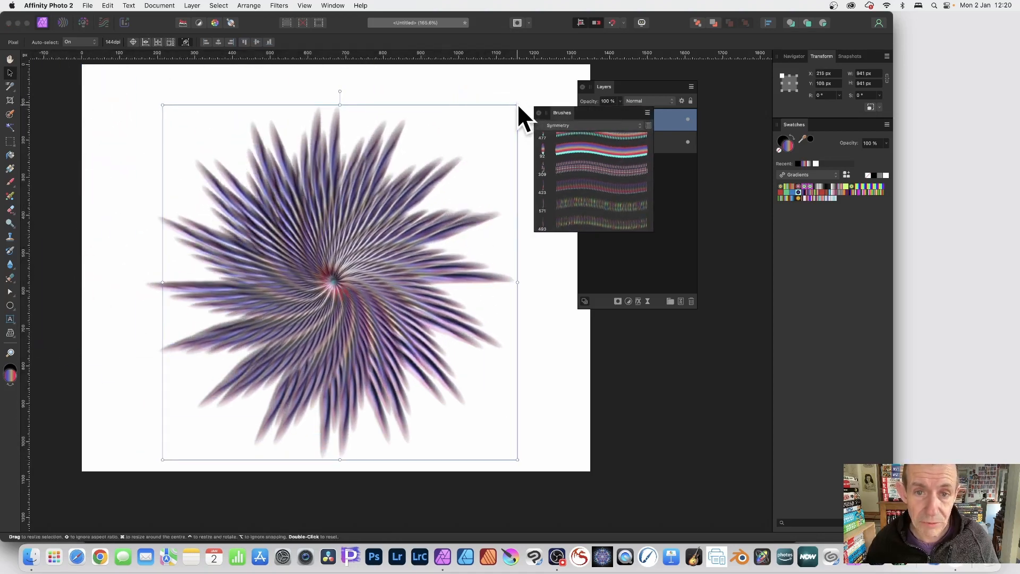
drag(518, 104, 470, 151)
drag(308, 291, 313, 276)
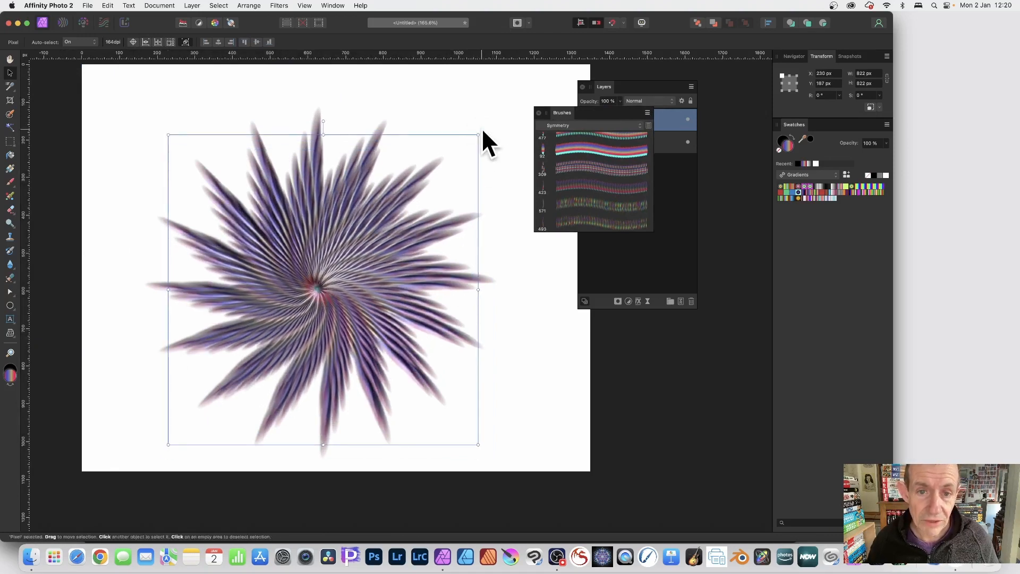
Step: Rotate the smaller copy about 6.9° clockwise and repeatedly duplicate it with the same transform, leaving nothing selected
drag(480, 136, 489, 155)
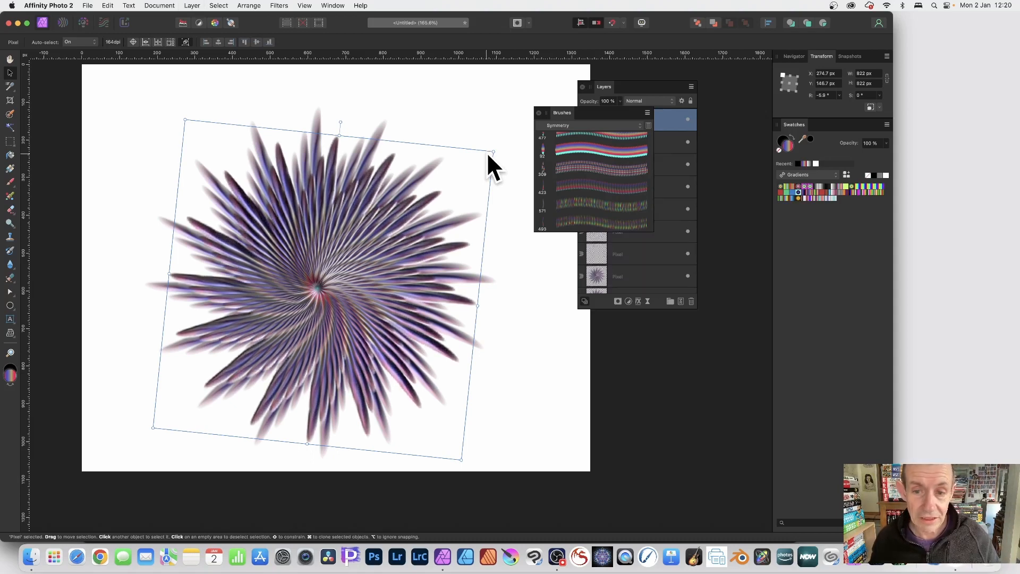
click(159, 95)
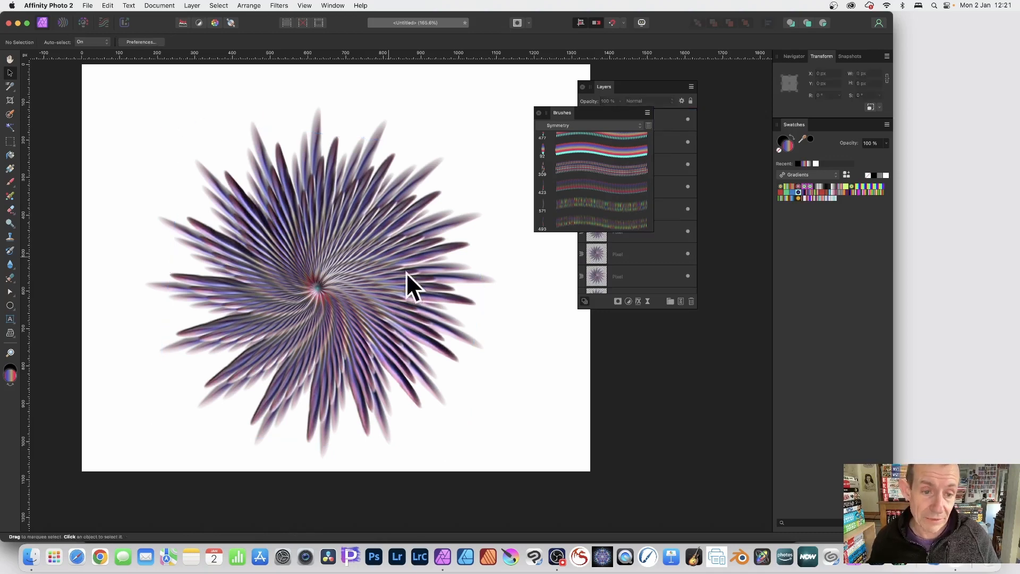
click(619, 87)
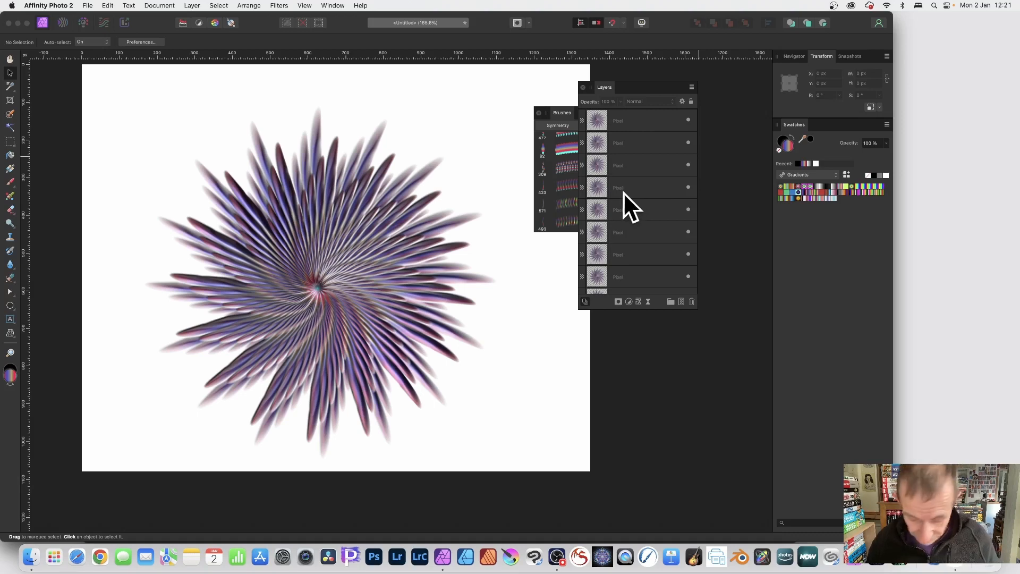
Step: Undo the rotated spiral copies and the scaled duplicate, back to the single rasterised pattern layer
key(super+z)
key(super+z)
key(super+z)
key(super+z)
key(super+z)
key(super+z)
key(super+z)
key(super+z)
key(super+z)
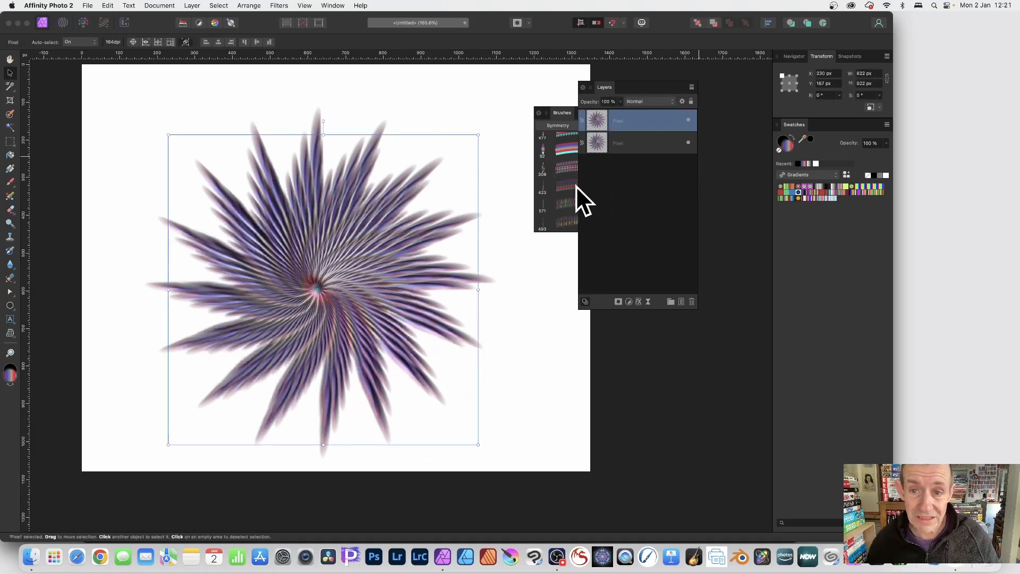
key(super+z)
key(super+z)
key(super+z)
key(super+z)
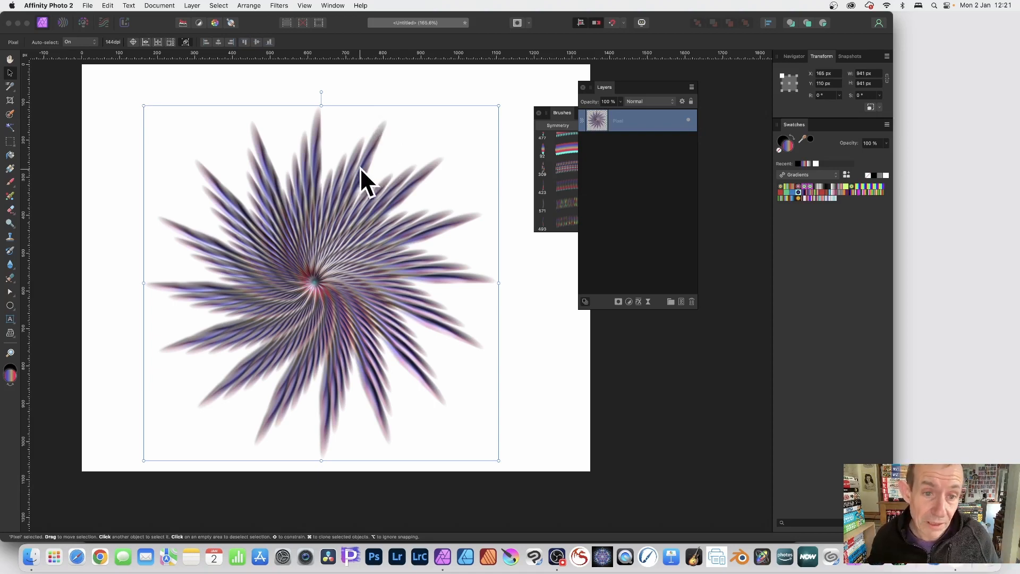
key(super+z)
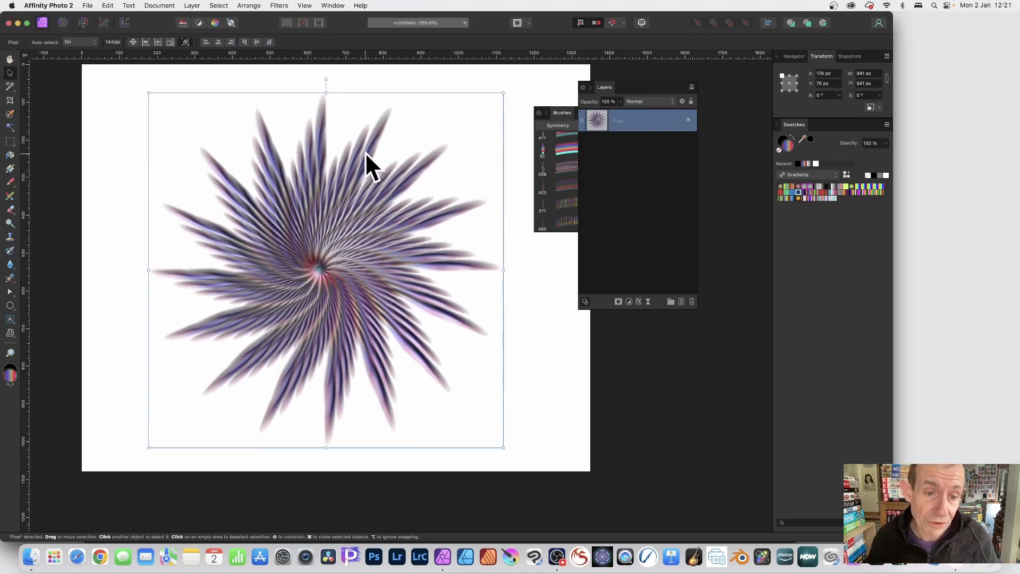
Step: Mesh Warp the pattern by bending its upper edge downward and its lower edge well upward, and apply the warp
click(272, 4)
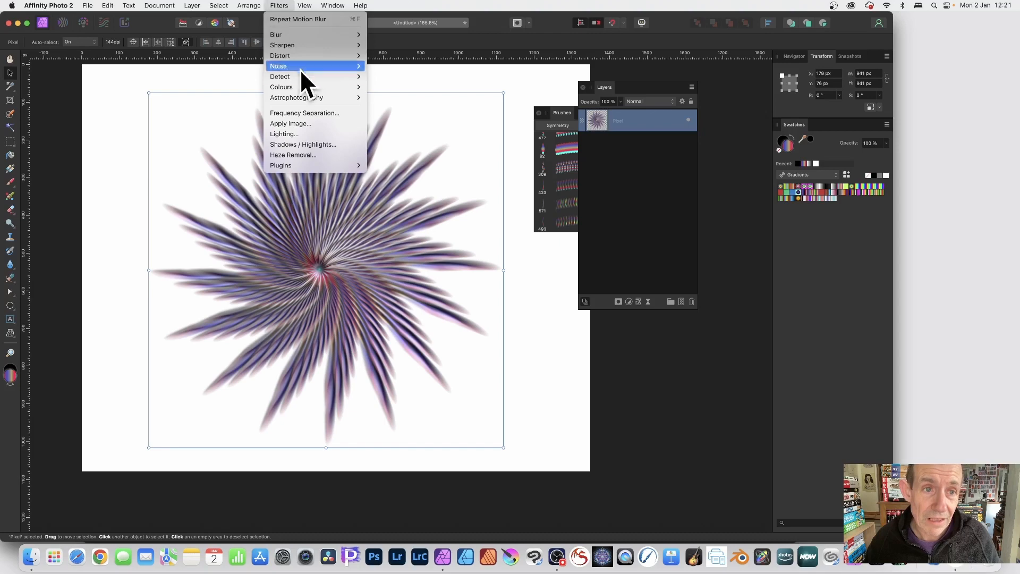
mouse_move(302, 55)
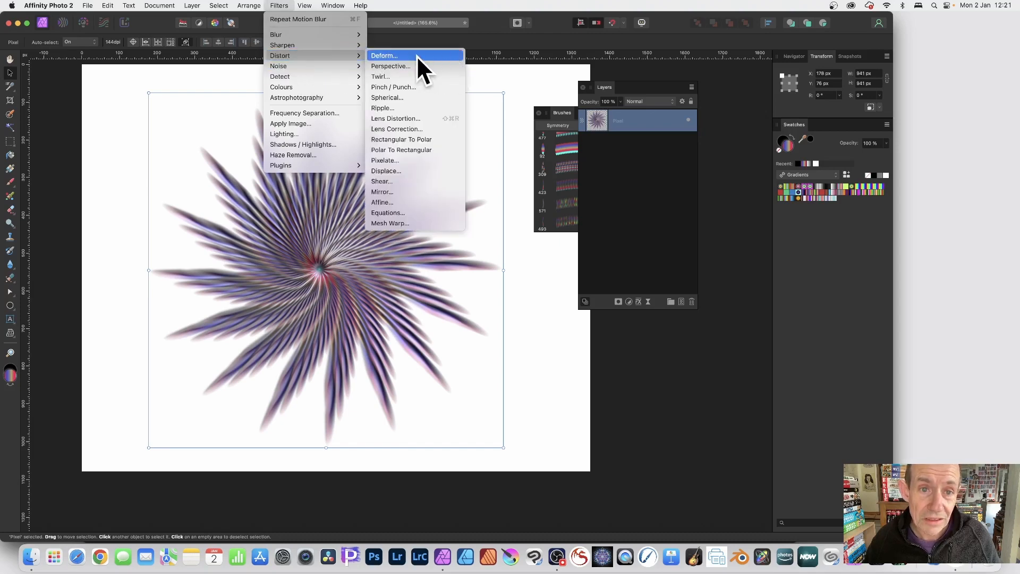
click(407, 223)
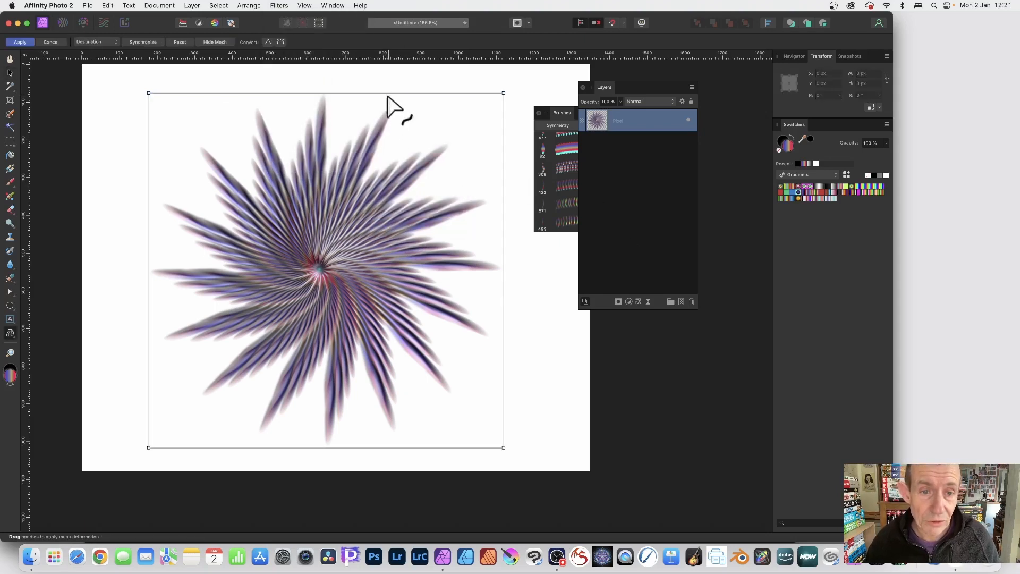
drag(387, 95, 386, 128)
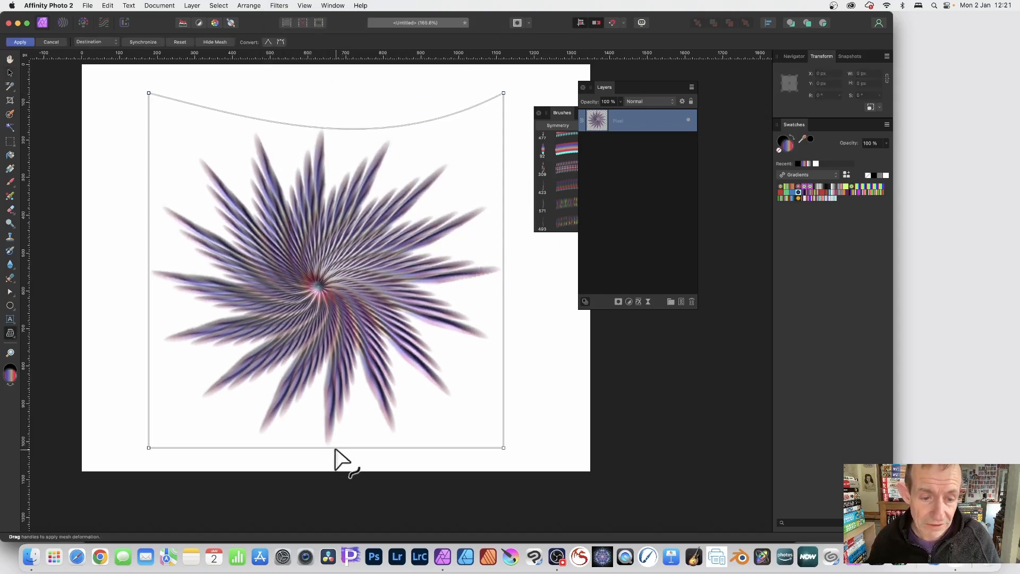
drag(336, 448, 324, 357)
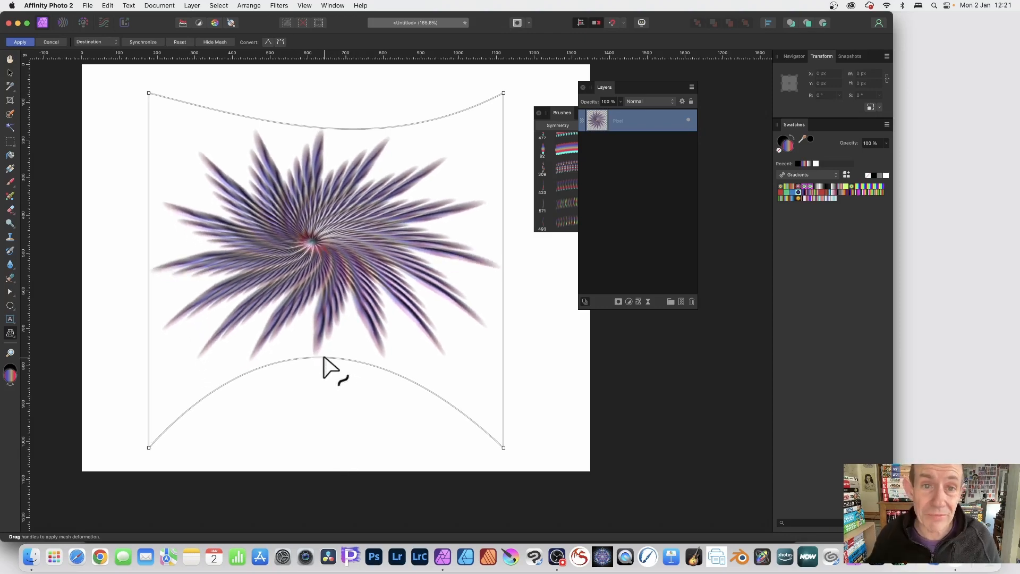
click(21, 41)
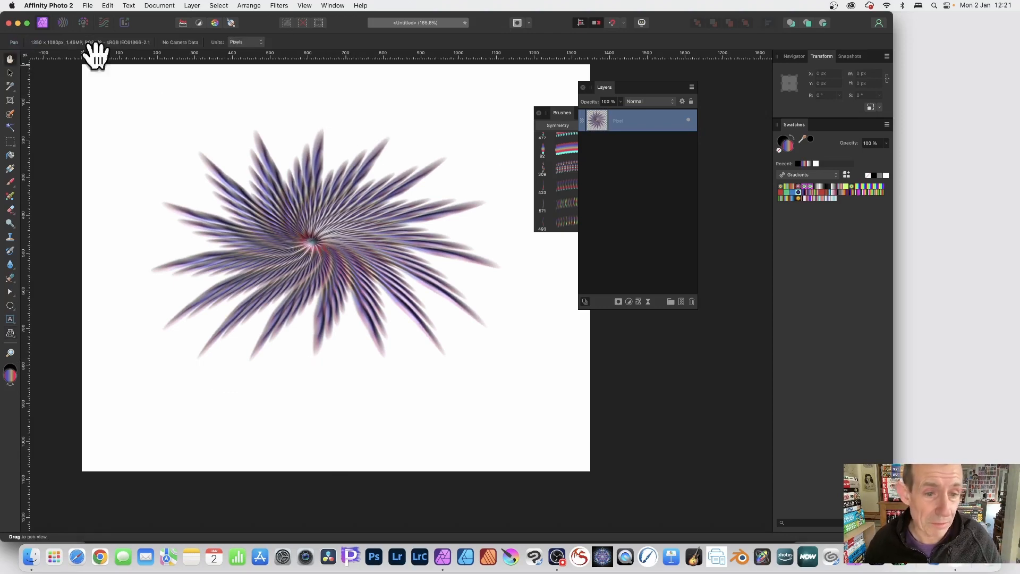
Step: Duplicate the warped pattern, rotate the copy about 28.7° clockwise, scale it to about 782 × 517 px and align its centre with the original
click(10, 73)
drag(317, 236, 317, 232)
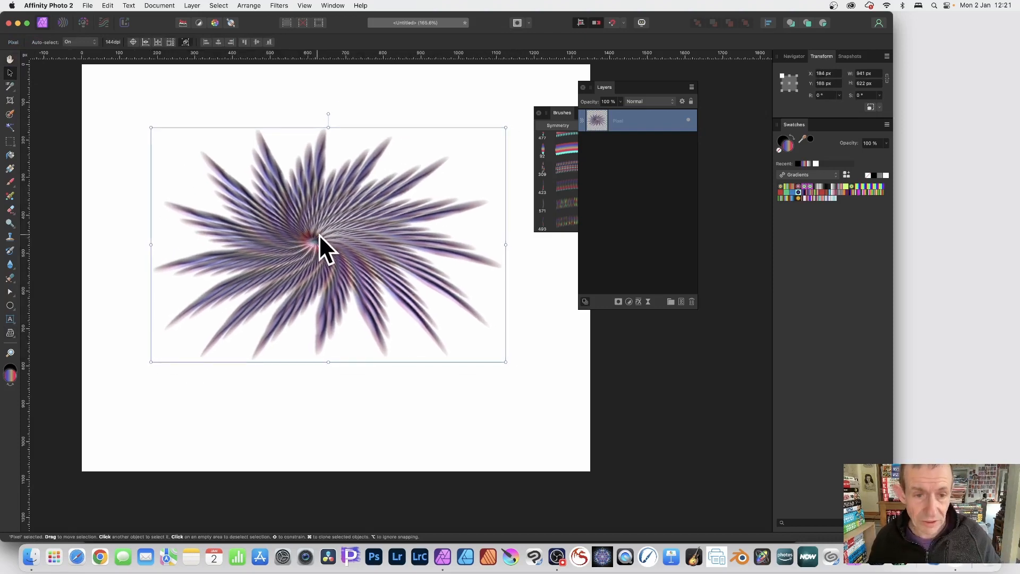
mouse_move(319, 226)
mouse_down()
mouse_move(343, 234)
mouse_move(327, 231)
mouse_up()
key(super+j)
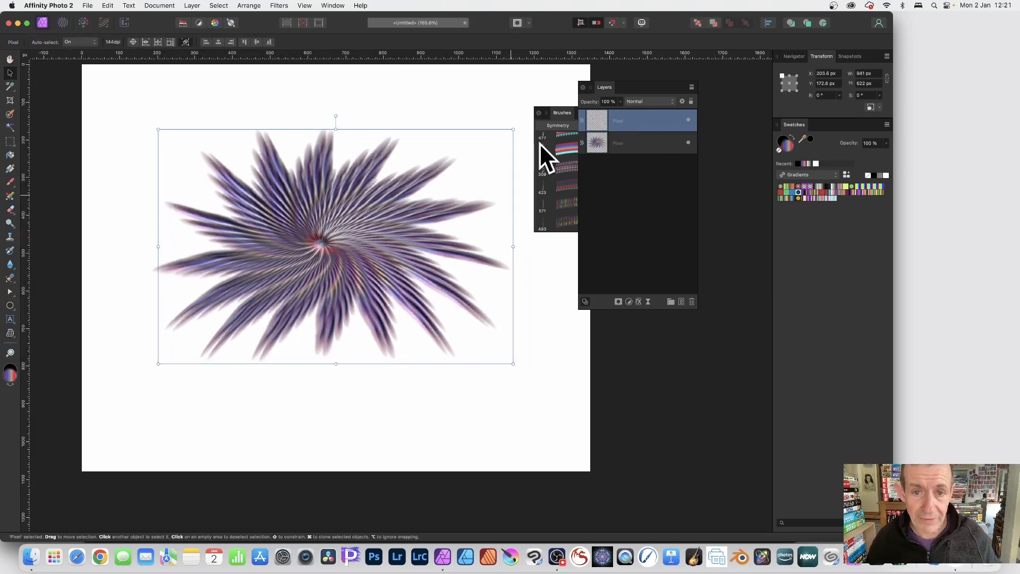
drag(515, 129, 524, 227)
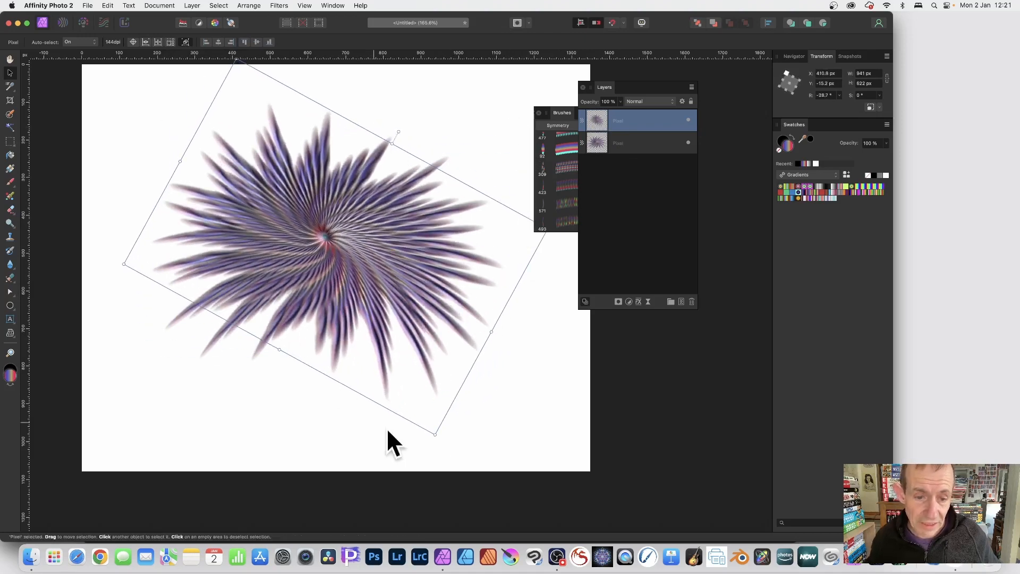
drag(438, 436, 420, 393)
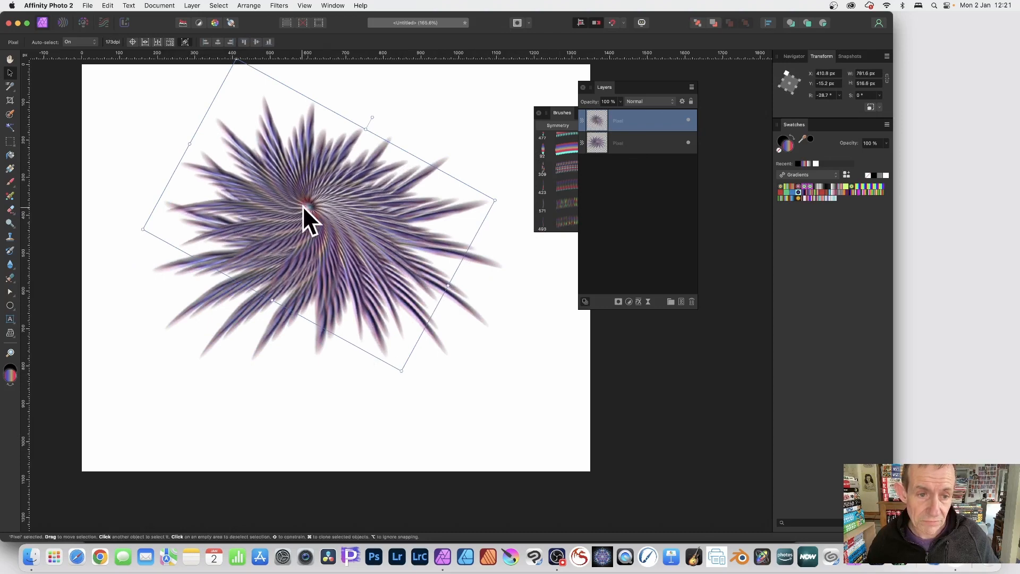
drag(321, 228, 318, 226)
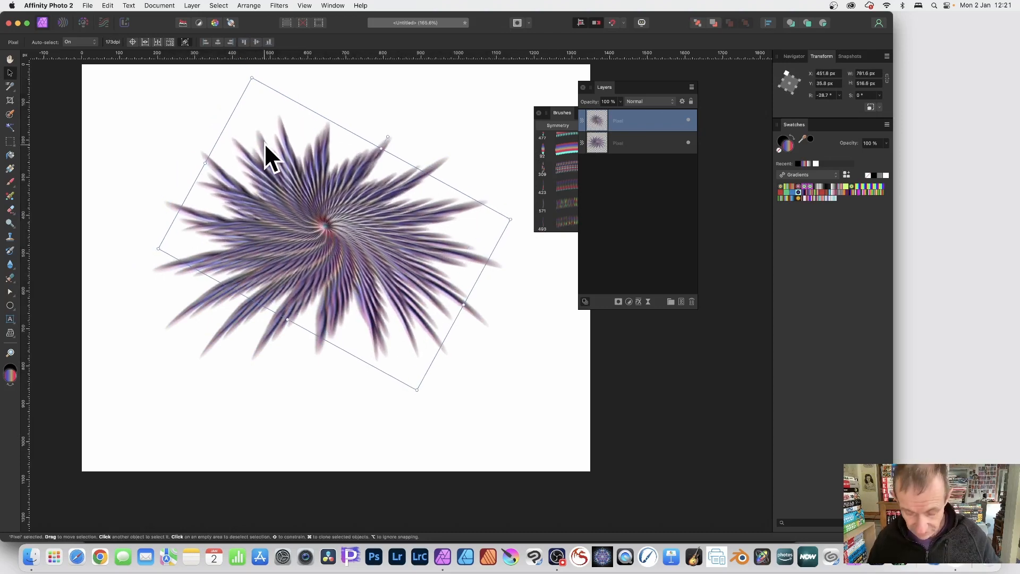
Step: Repeatedly duplicate the rotated, smaller copy with the same transform to build a dense burst, and clear the selection
key(super+j)
key(super+j)
key(super+j)
key(super+j)
key(super+j)
key(super+j)
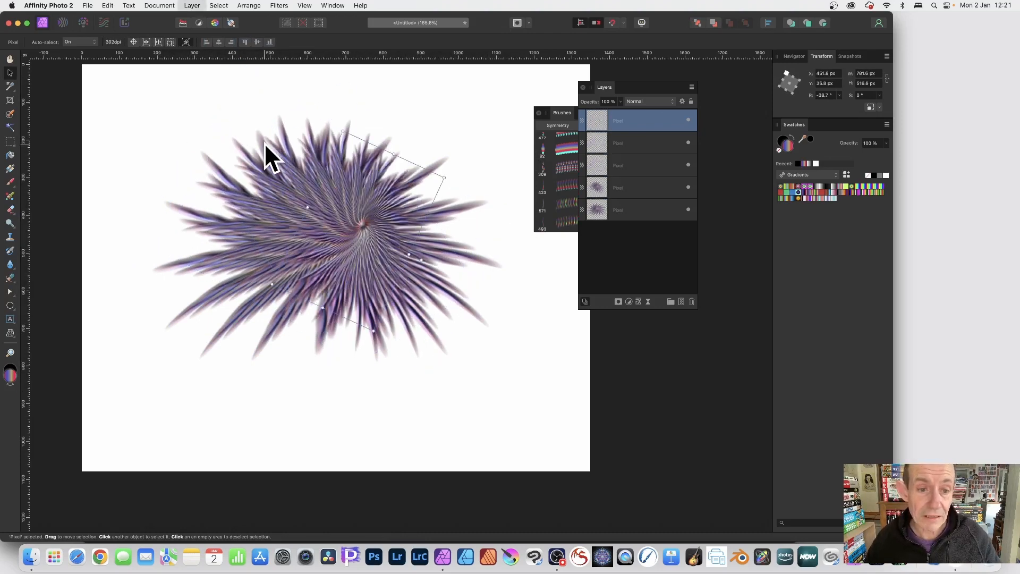
key(super+j)
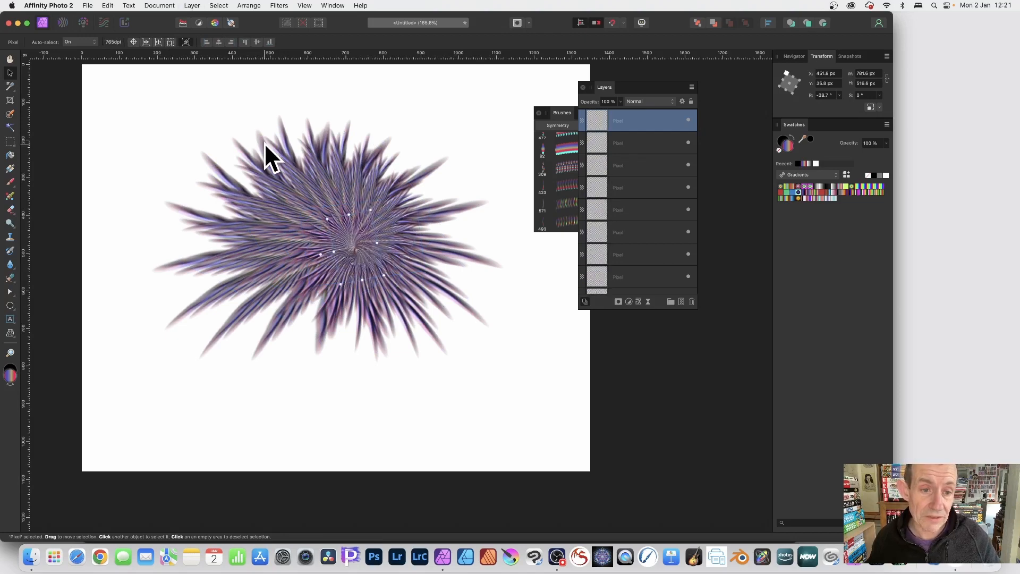
click(152, 108)
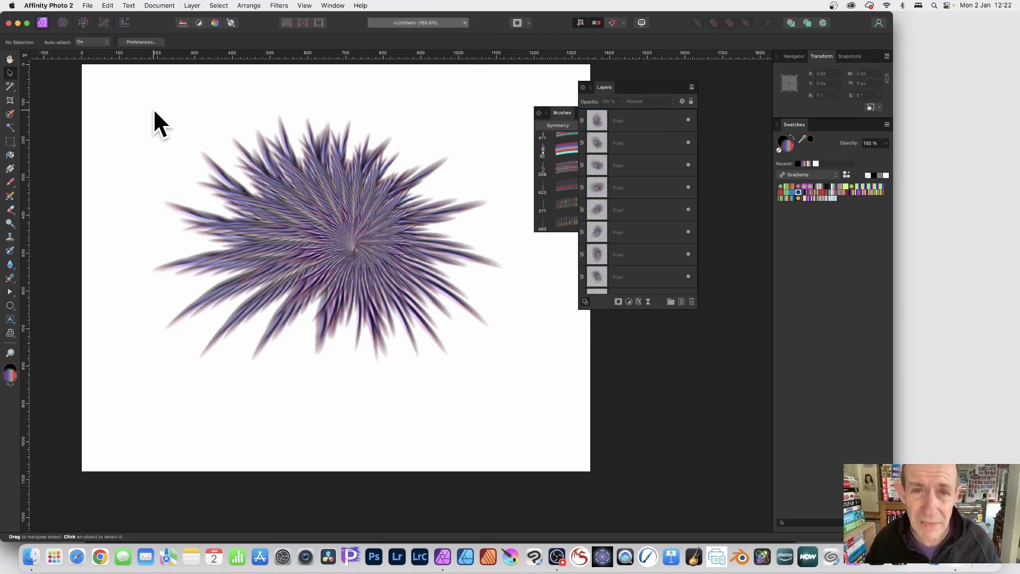
Step: Undo the dense burst's copies and the rotated duplicate, back to the single warped pattern layer
key(super+z)
key(super+z)
key(super+z)
key(super+z)
key(super+z)
key(super+z)
key(super+z)
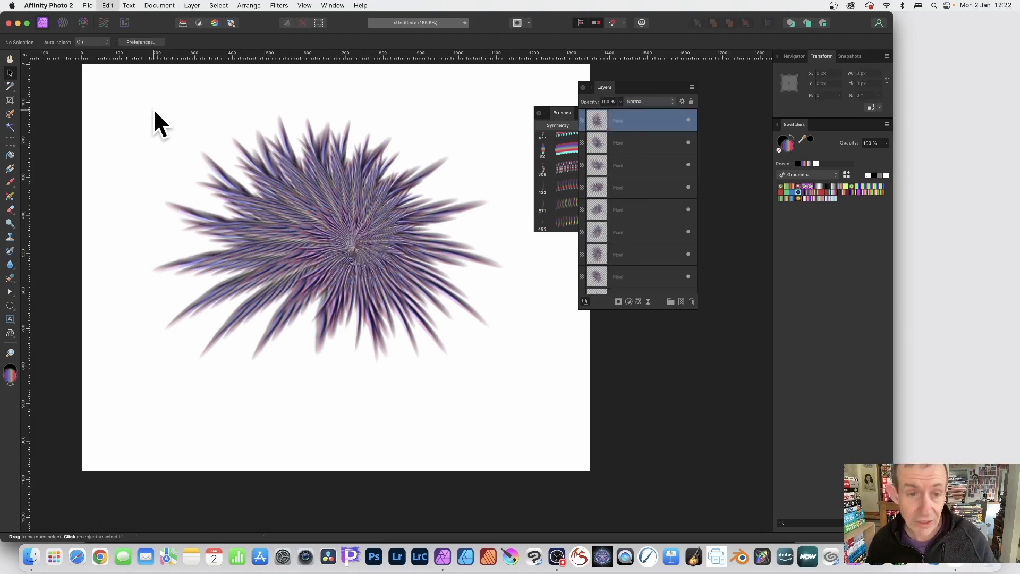
key(super+z)
key(super+z)
key(super+z)
key(super+z)
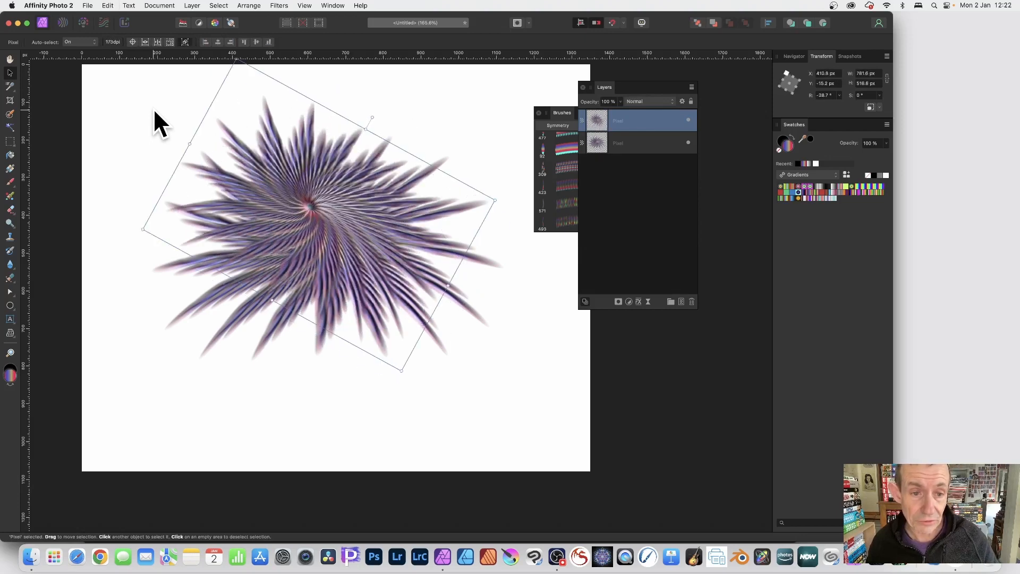
key(super+z)
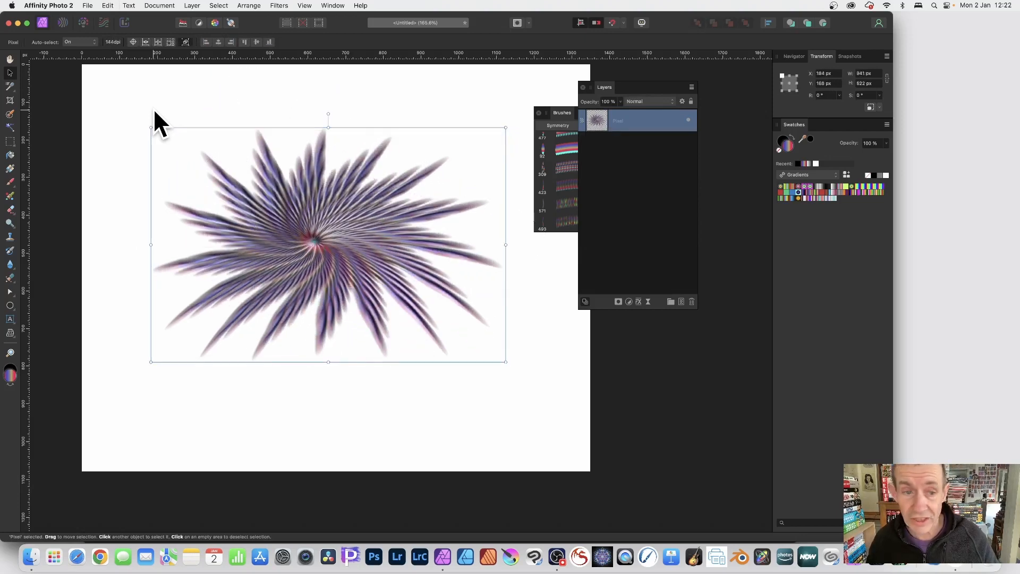
Step: Move the warped pattern up near the top of the canvas and place an overlapping duplicate of it
drag(345, 218, 343, 184)
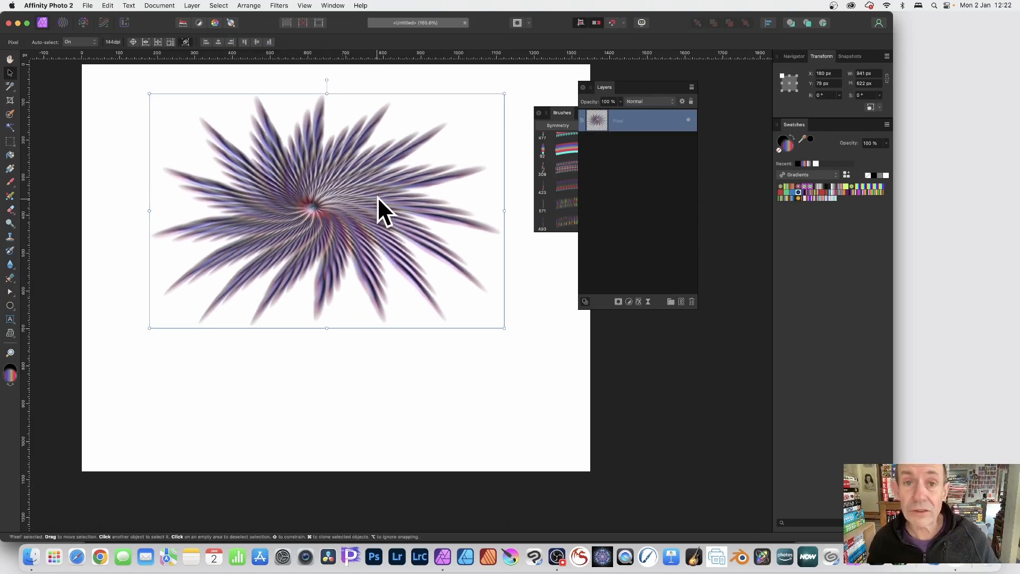
key(super+j)
drag(336, 178, 438, 170)
Step: Scatter five more duplicates of the warped pattern around the upper part of the canvas
key(super+j)
key(super+j)
key(super+j)
key(super+j)
key(super+j)
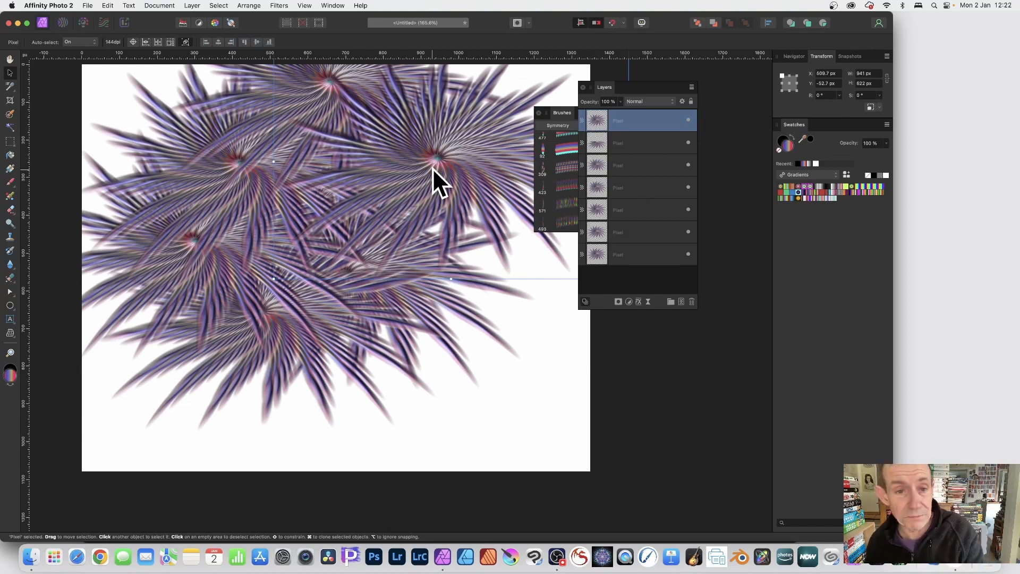
Step: Undo the scattered duplicates until only the warped pattern and its first copy remain
key(super+z)
key(super+z)
key(super+z)
key(super+z)
key(super+z)
key(super+z)
key(super+z)
key(super+z)
key(super+z)
key(super+z)
key(super+z)
key(super+z)
key(super+z)
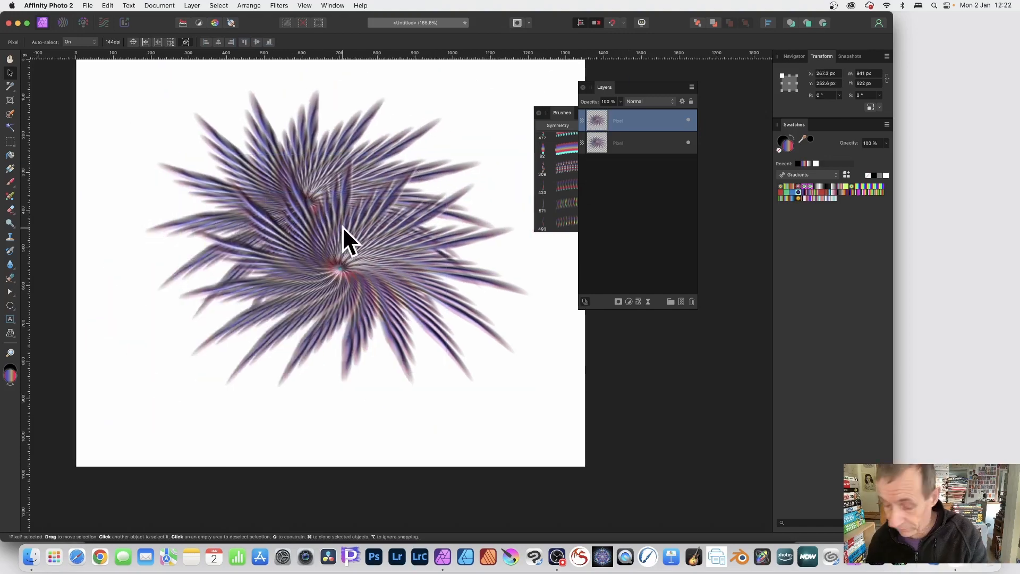